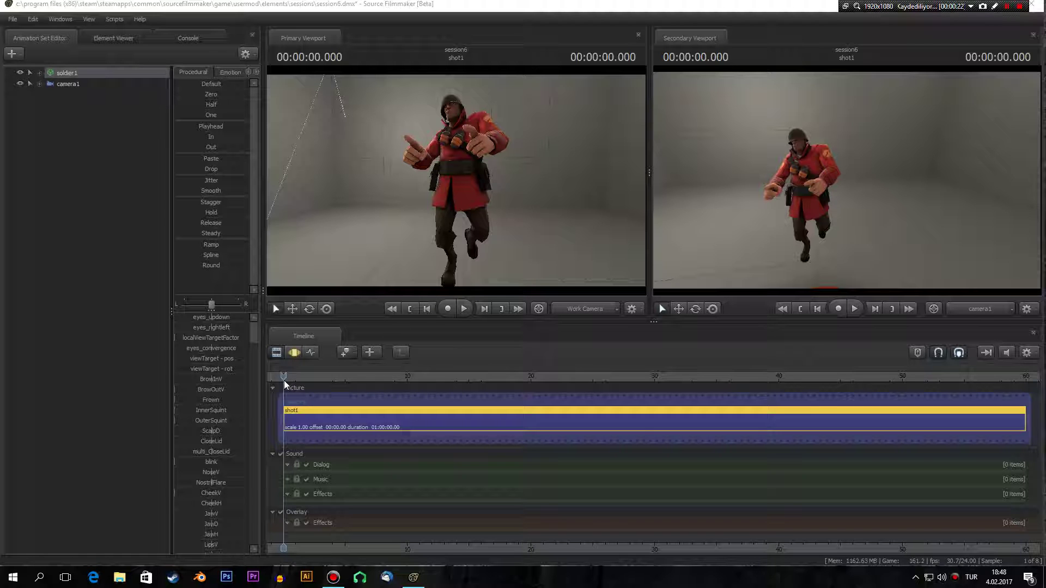
Step: Split shot1 into two clips at the 30-second mark after previewing the animation
left_click_drag(283, 380, 450, 374)
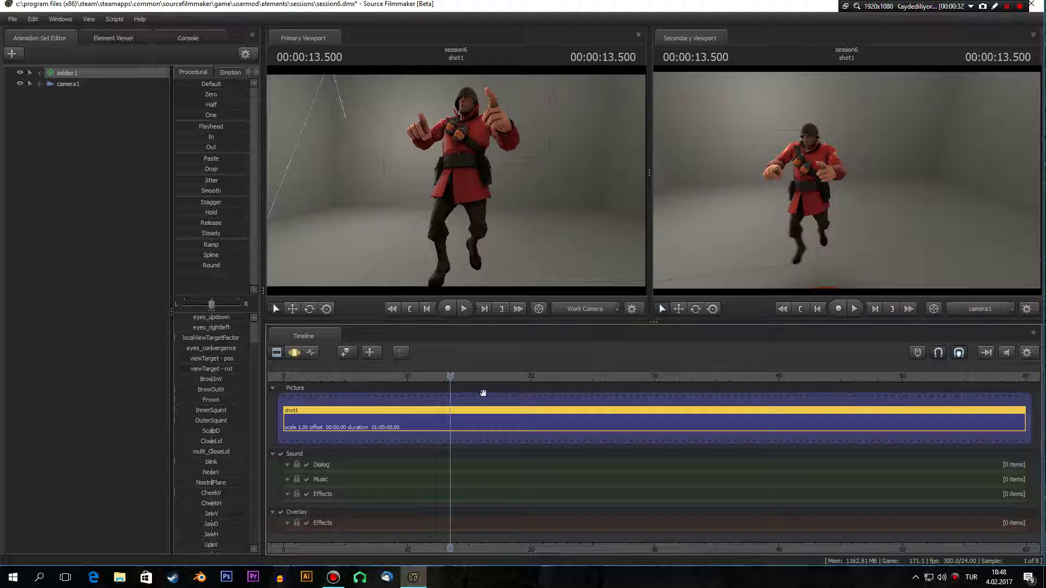
left_click_drag(446, 381, 654, 376)
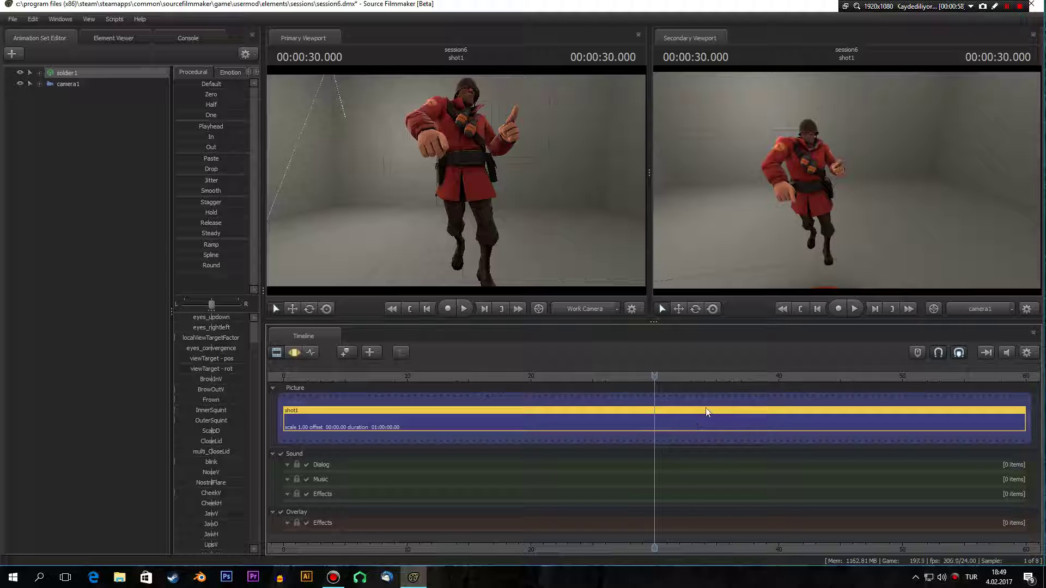
left_click(766, 280)
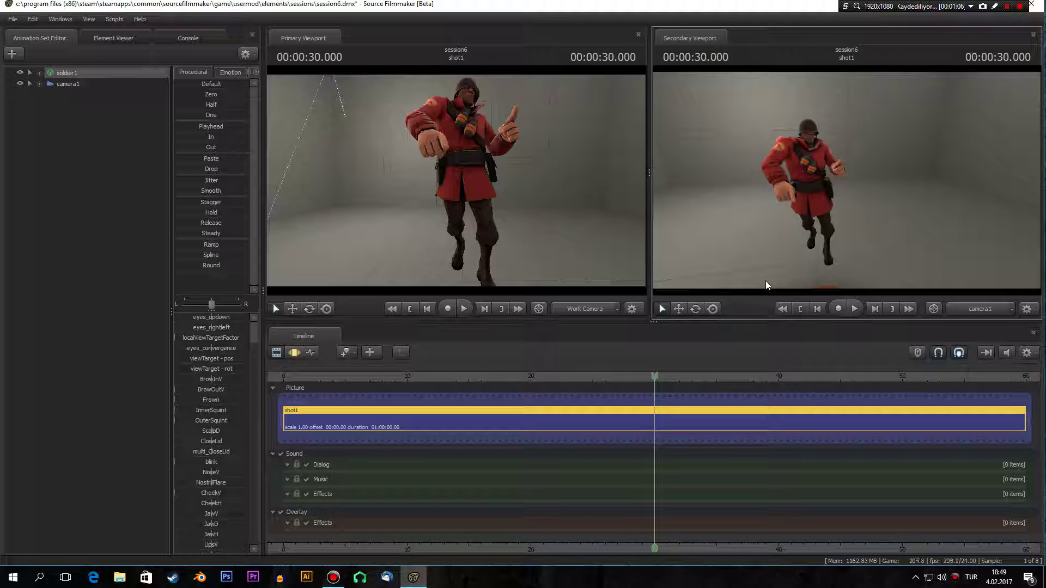
key("space")
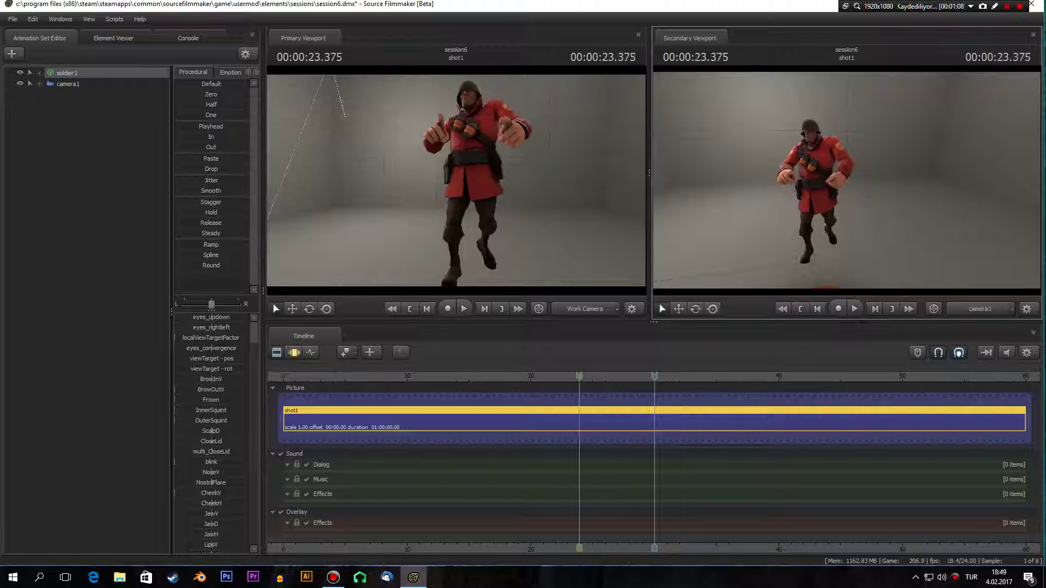
key("space")
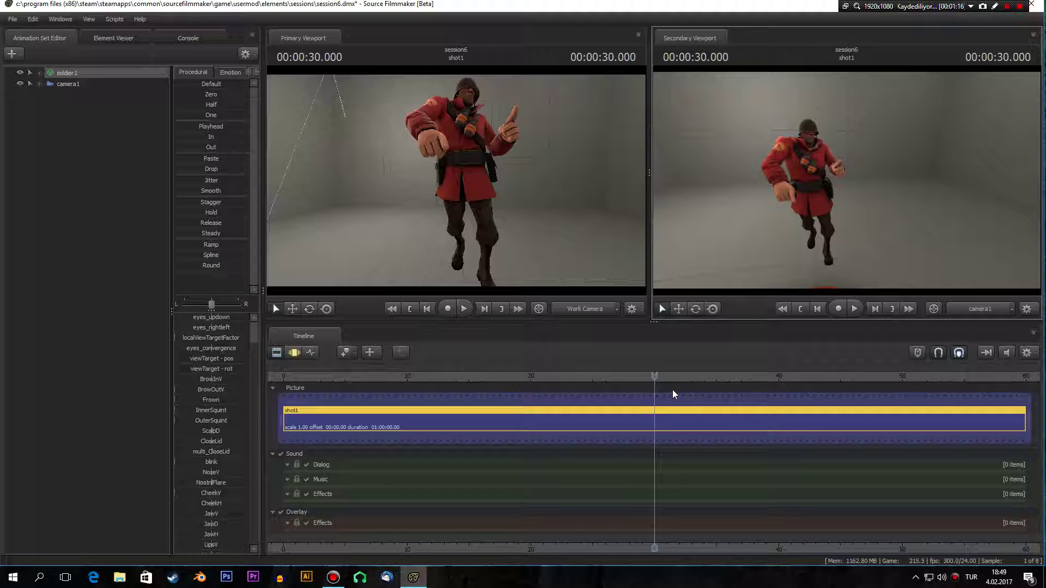
left_click(670, 415)
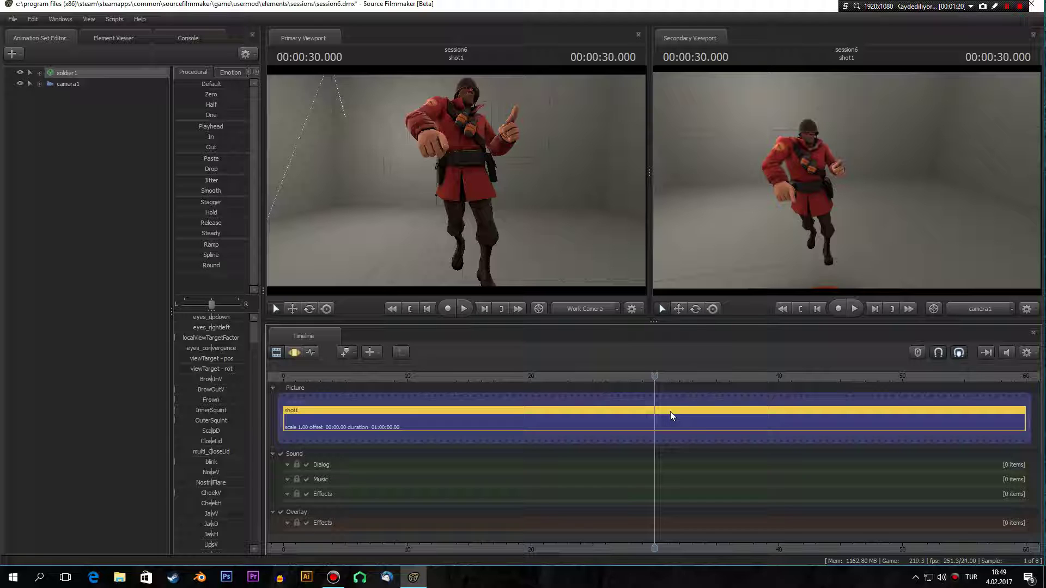
key("ctrl+b")
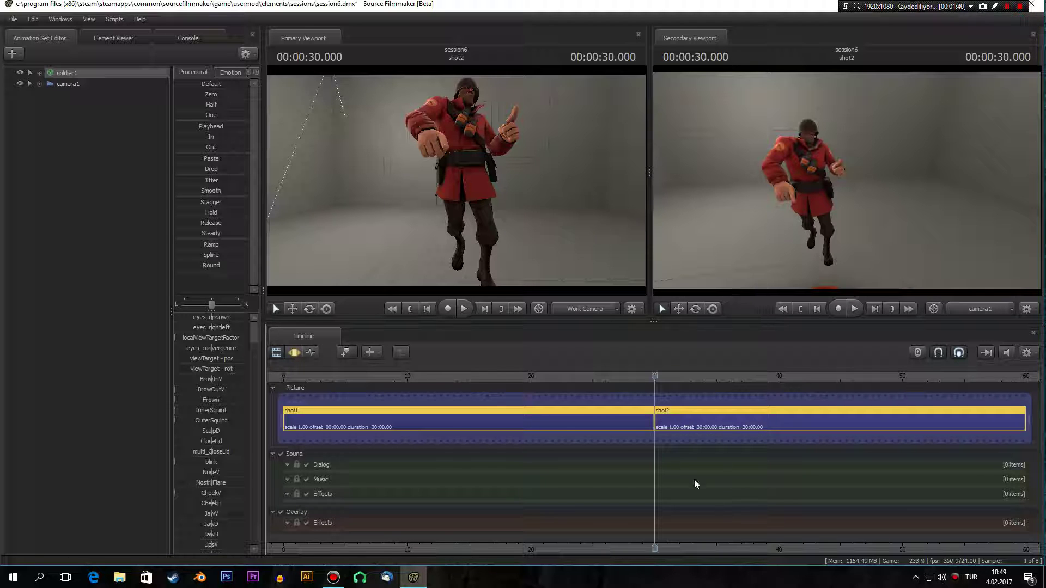
Step: Assign the map box.bsp to shot2 through its mapname attribute and move the playhead within that shot to check it
left_click(743, 424)
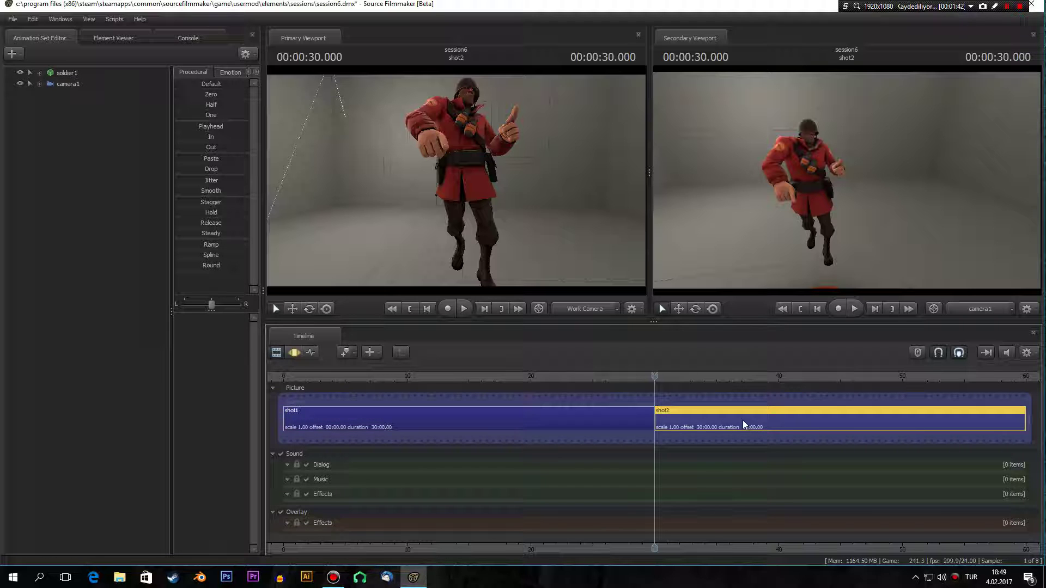
right_click(743, 420)
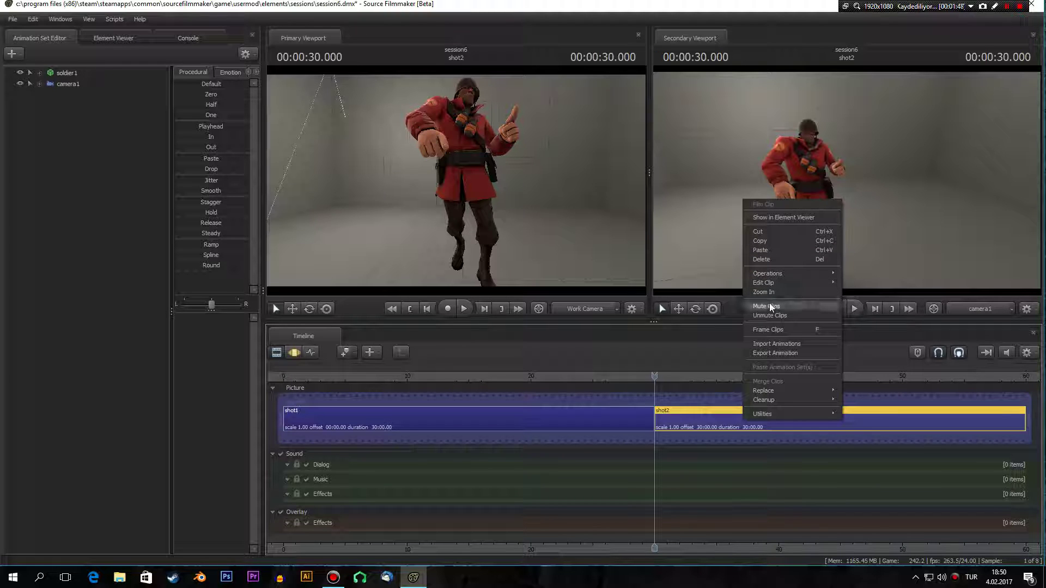
left_click(762, 218)
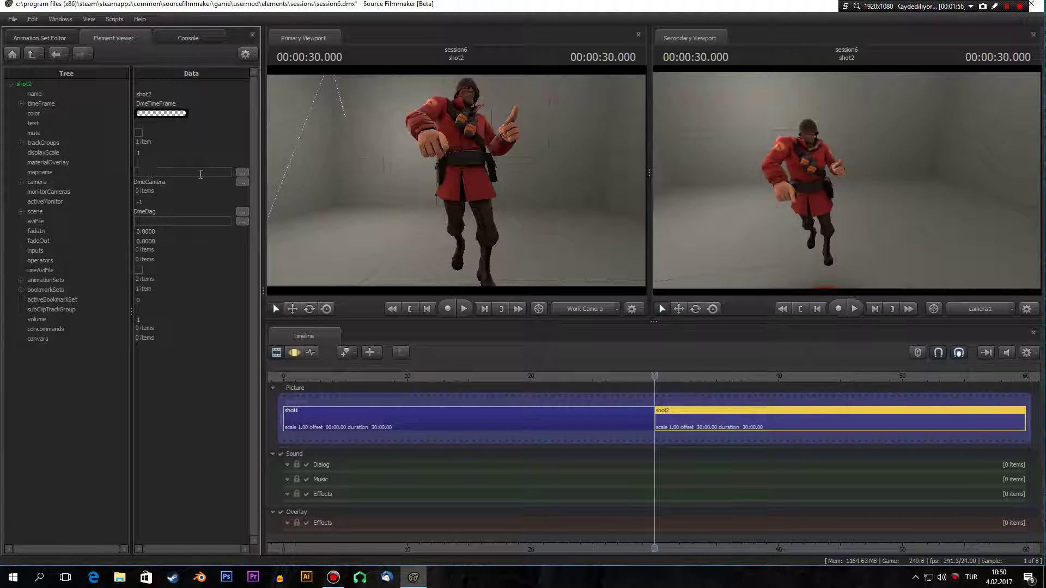
left_click(240, 175)
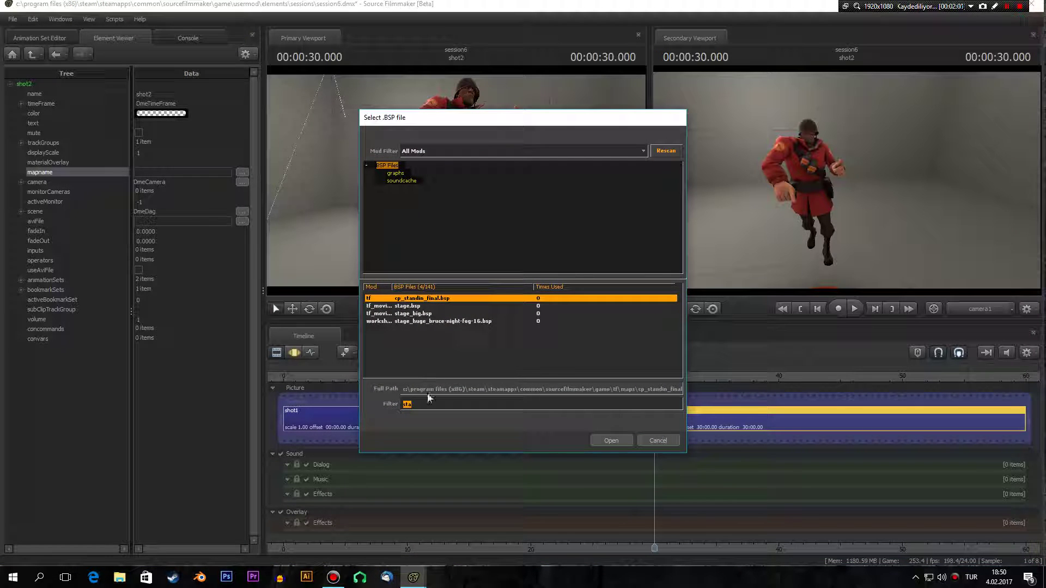
type("box")
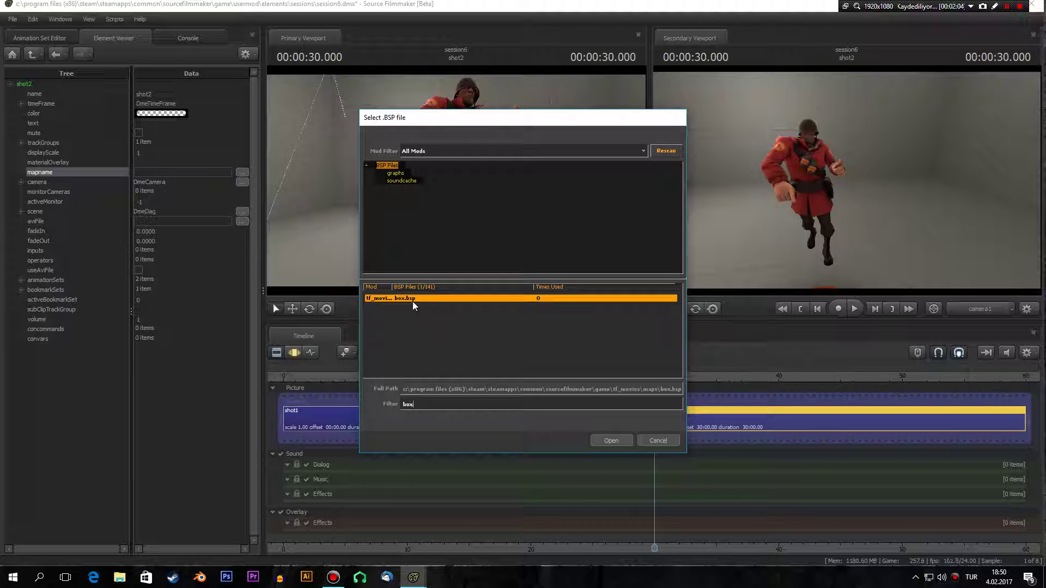
left_click(623, 440)
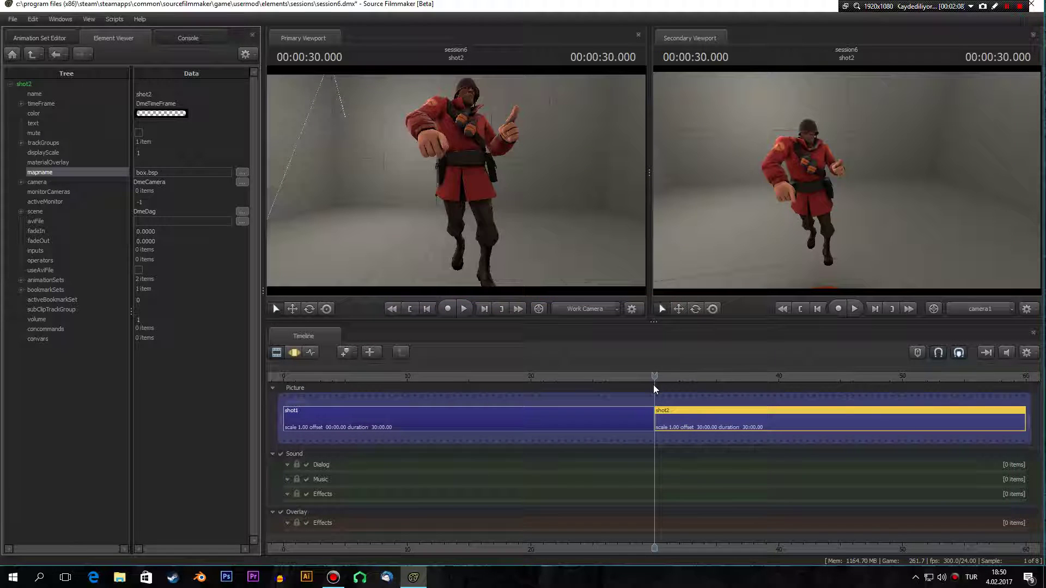
left_click_drag(654, 377, 710, 376)
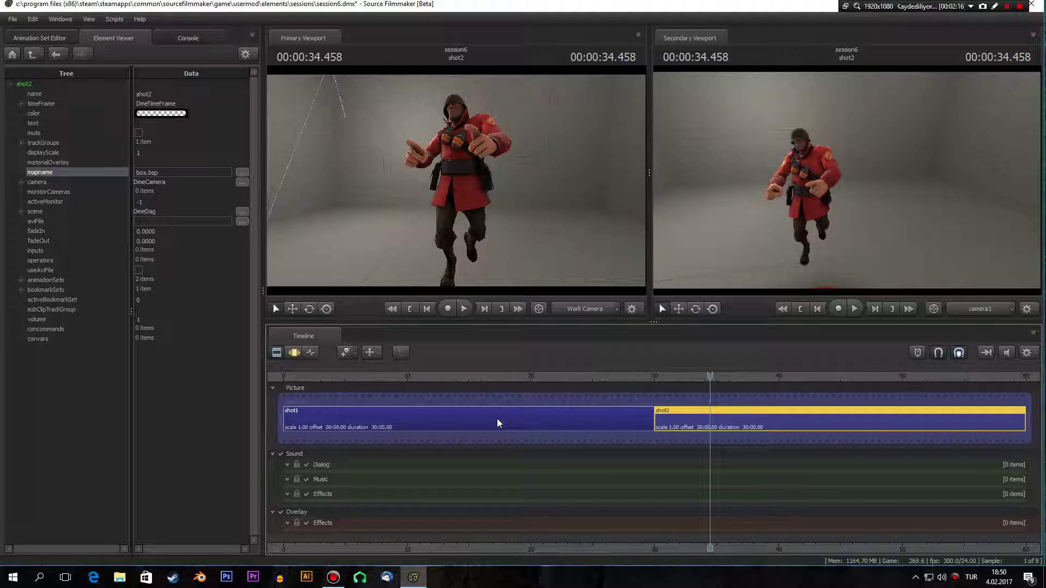
Step: Assign the map stage.bsp to shot1 through its mapname attribute and move the playhead to 13 seconds
right_click(411, 417)
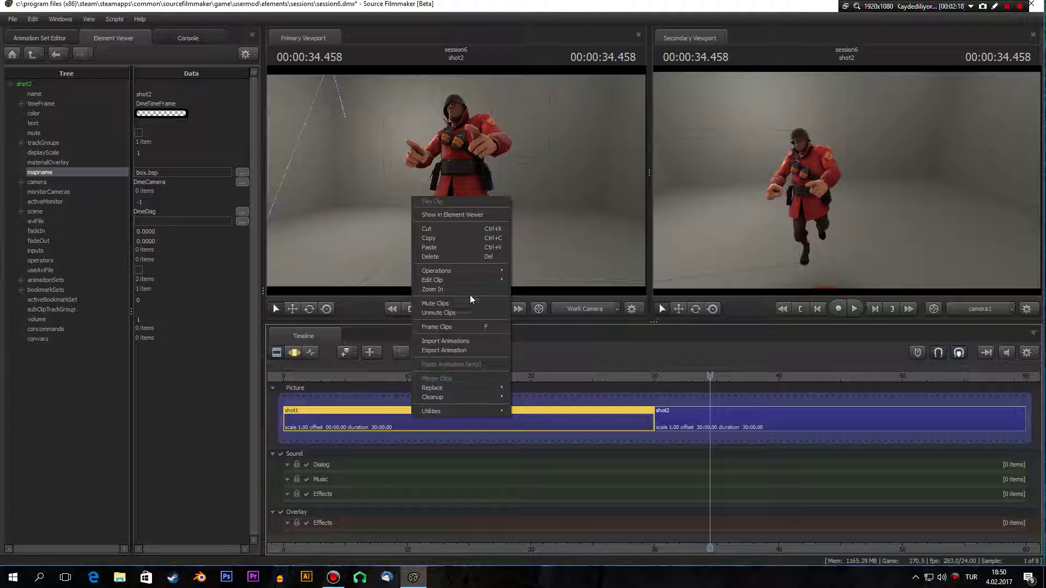
mouse_move(482, 280)
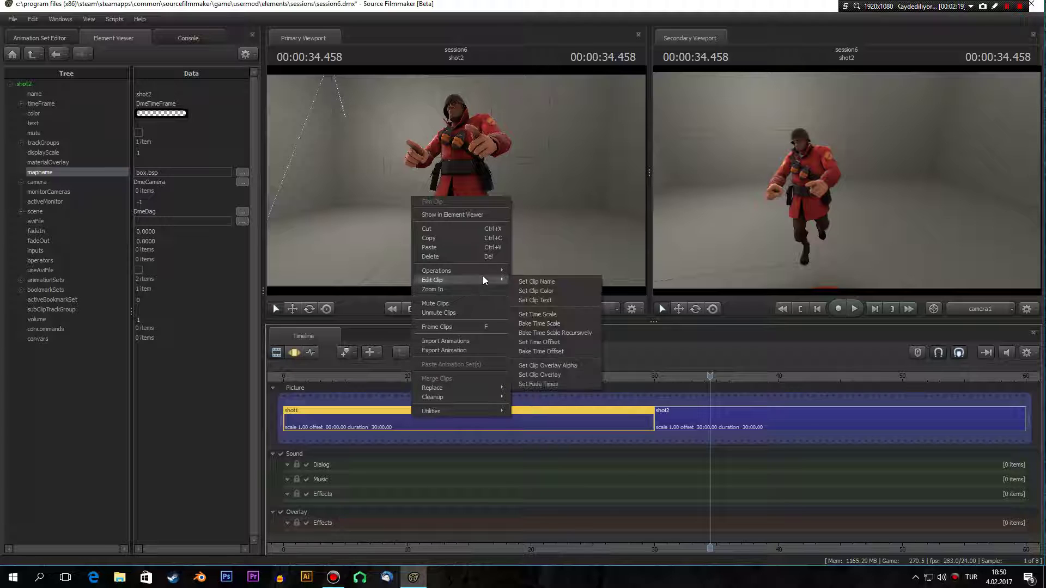
left_click(470, 215)
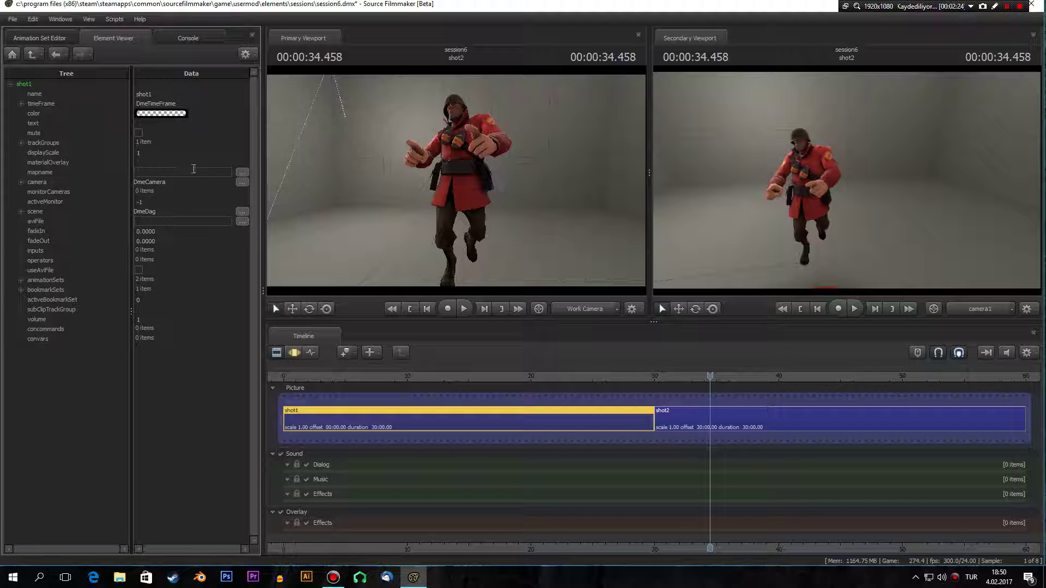
left_click(246, 172)
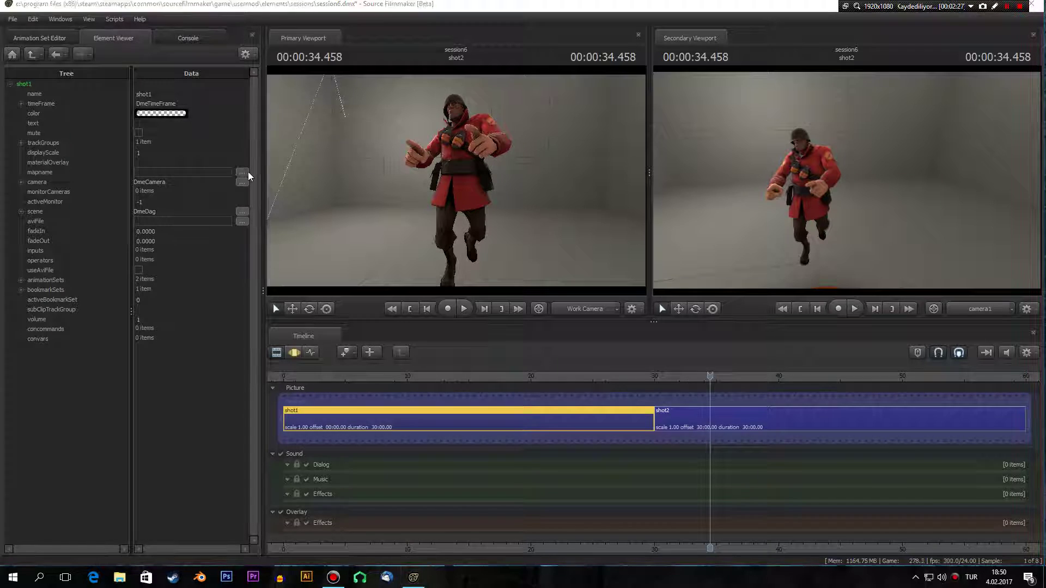
type("sta")
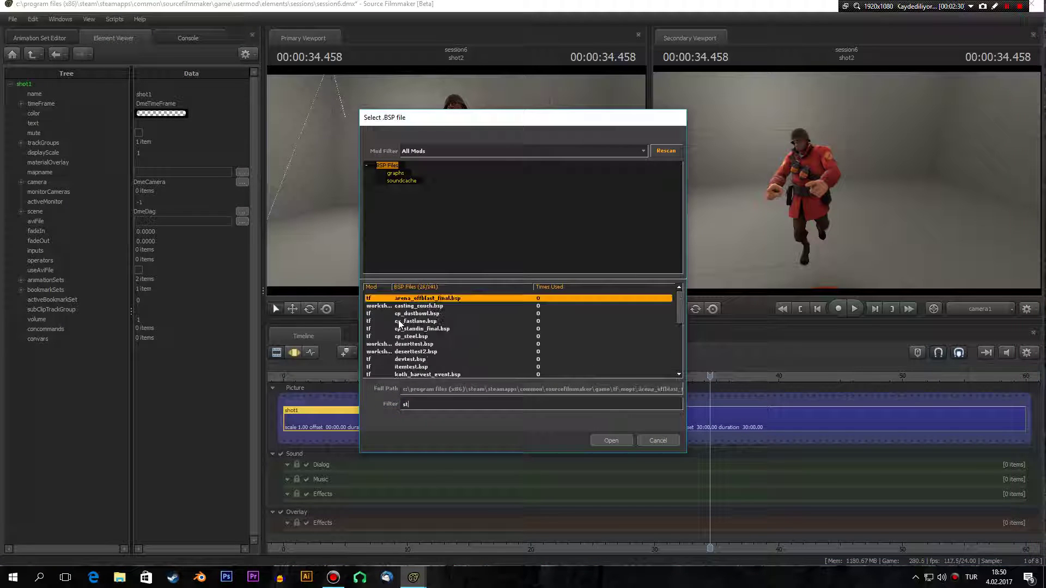
left_click(401, 306)
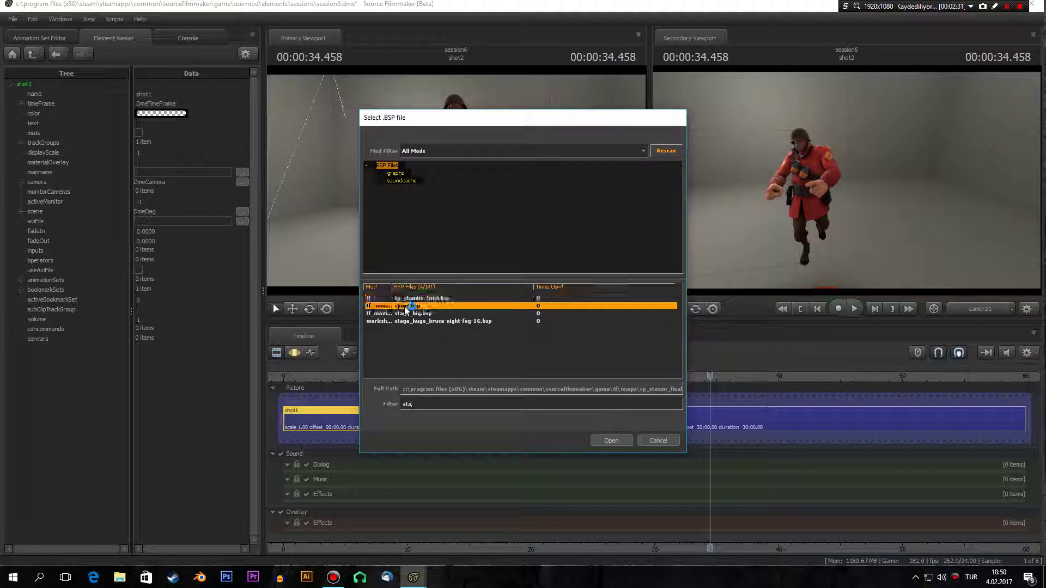
left_click(610, 440)
left_click_drag(710, 376, 445, 381)
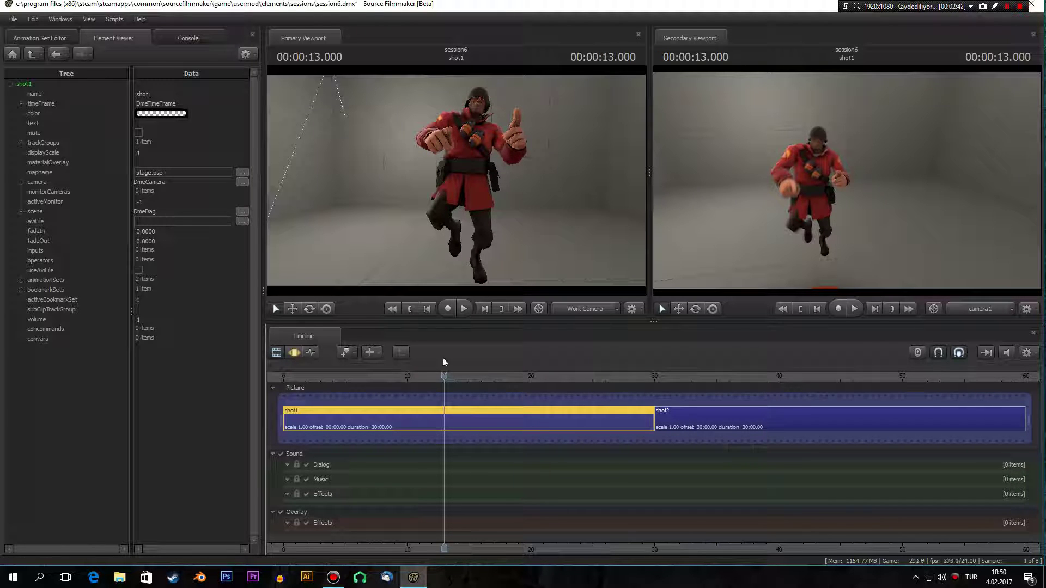
Step: Clear the mapname of the parent session6 element and move the playhead into shot2 to check the result
left_click(31, 55)
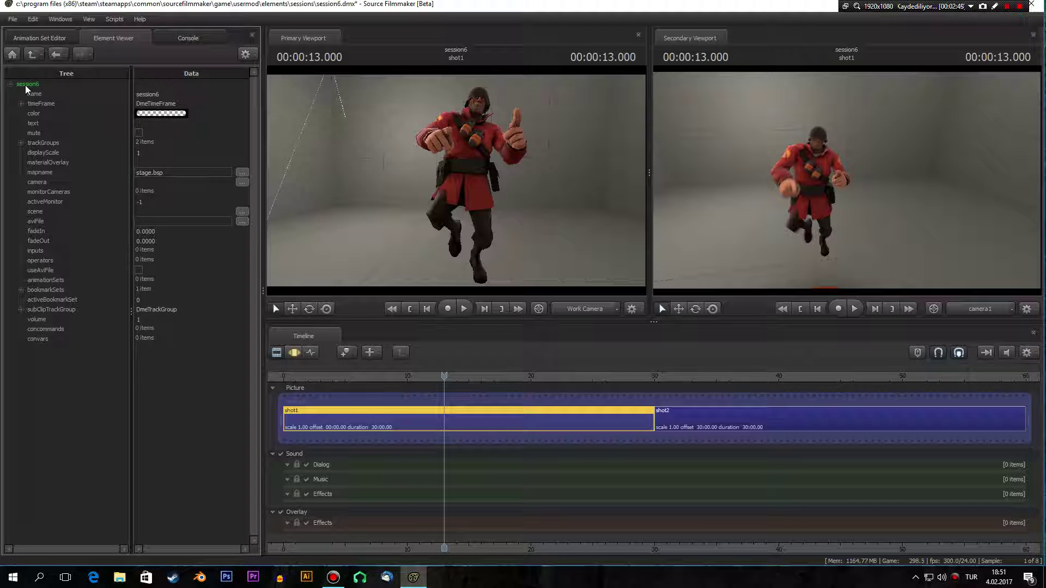
left_click(193, 173)
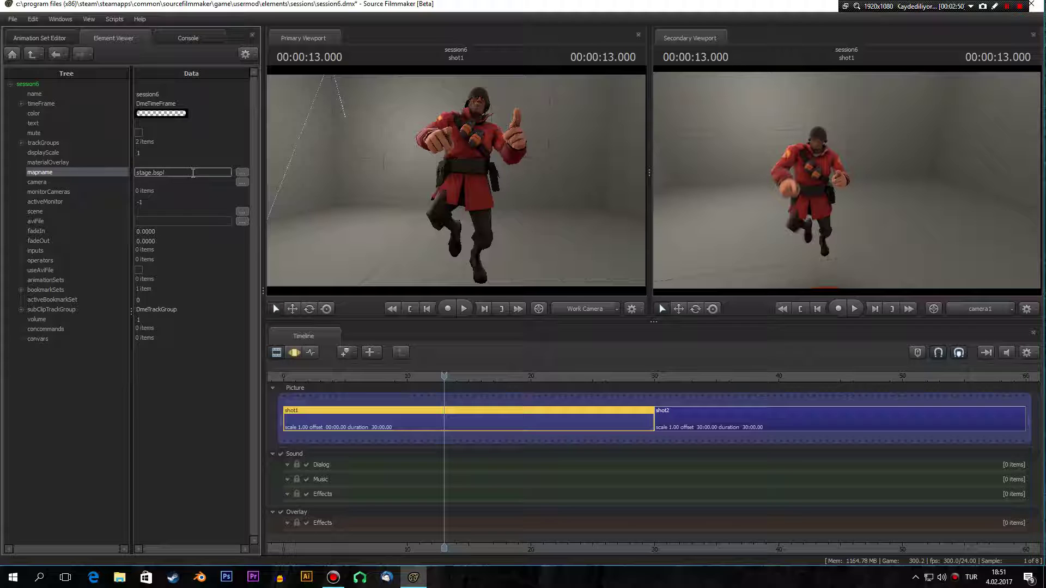
key("ctrl+a")
key("BackSpace")
left_click(41, 371)
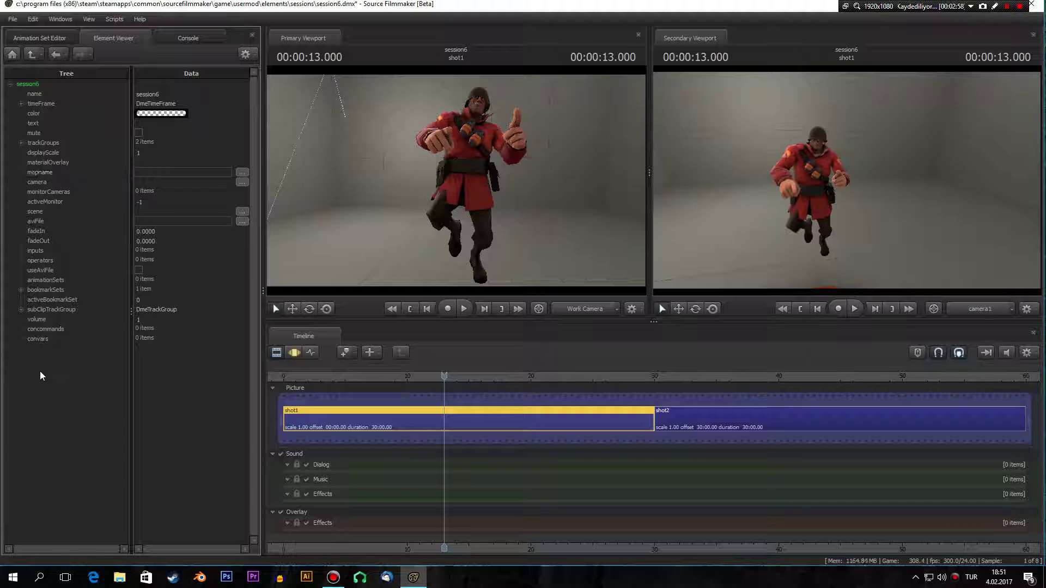
left_click_drag(448, 376, 790, 377)
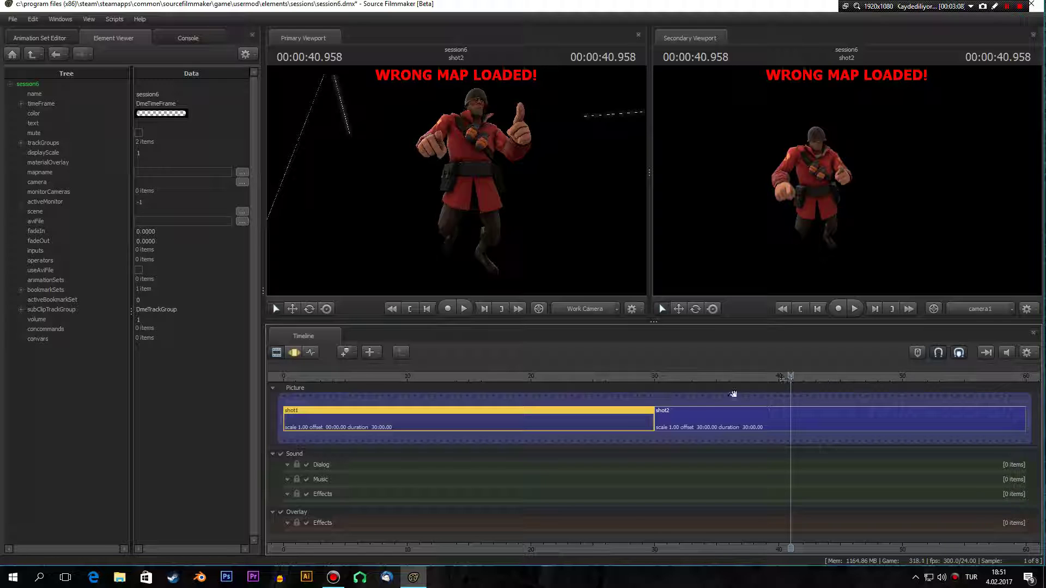
Step: Shorten shot1 to 4 seconds and trim shot2 and the whole sequence to end at about 8.5 seconds
left_click_drag(653, 422, 332, 430)
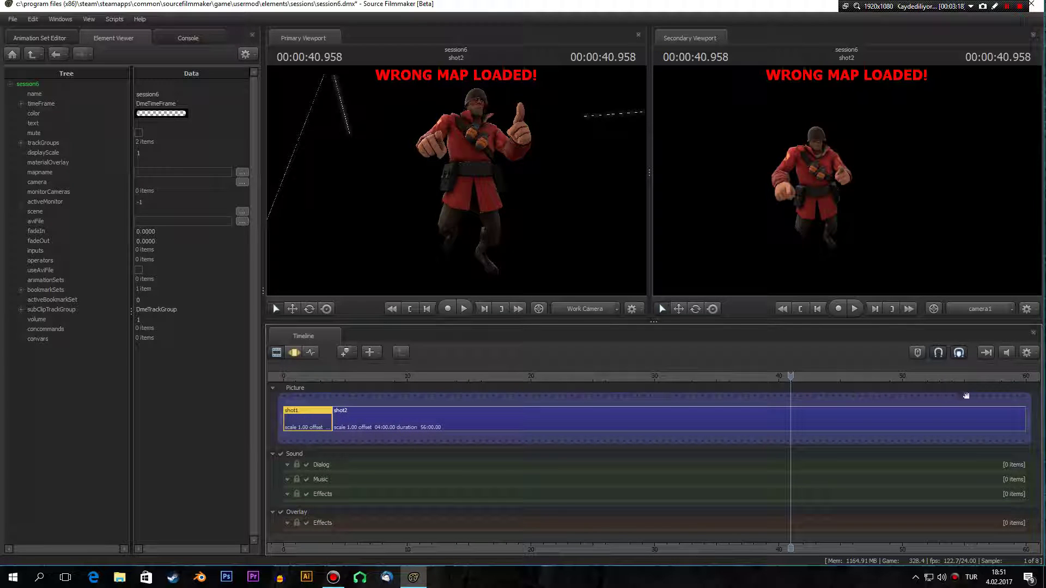
left_click_drag(1020, 429, 385, 432)
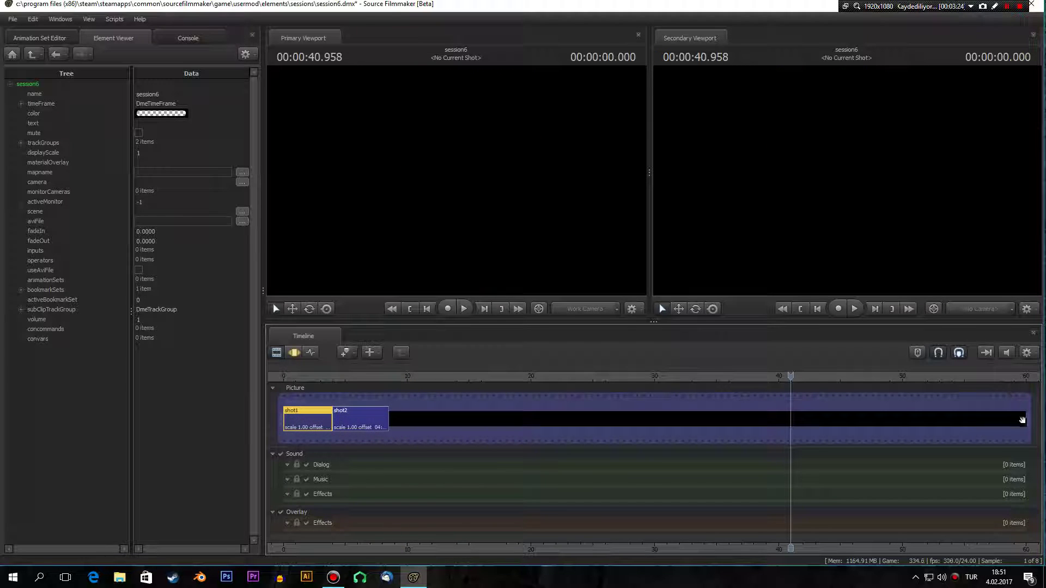
left_click_drag(1025, 421, 388, 437)
left_click_drag(782, 382, 774, 385)
left_click_drag(415, 397, 312, 401)
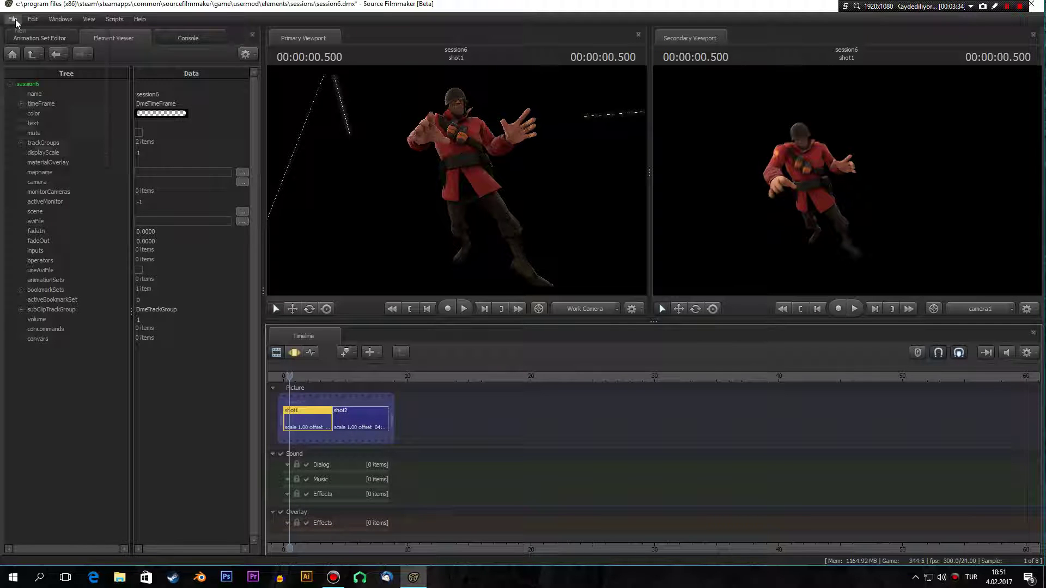
Step: Export the sequence as an MP4 movie at 360p, continuing without saving the session
left_click(13, 18)
mouse_move(31, 121)
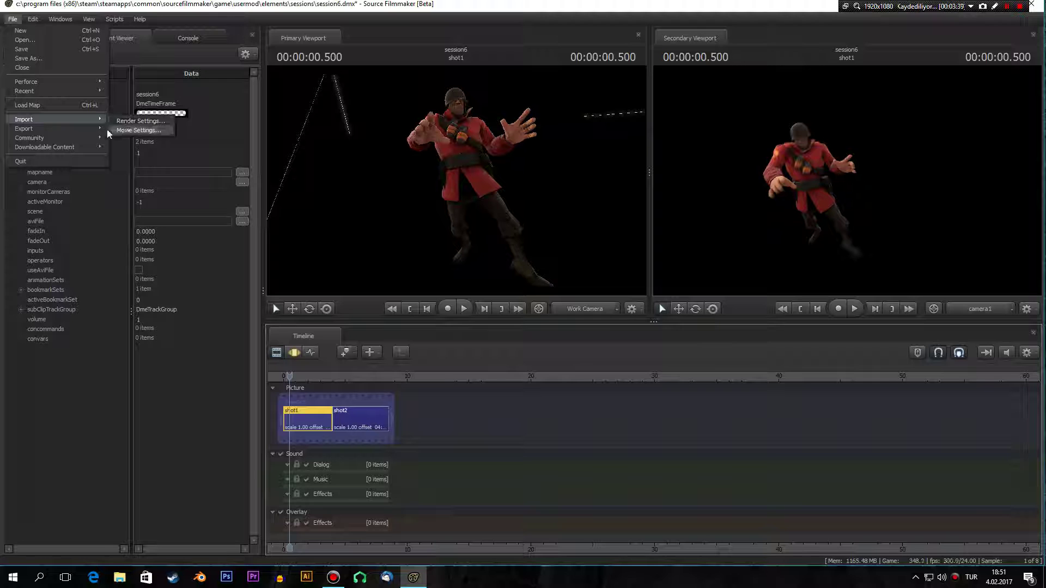
mouse_move(96, 134)
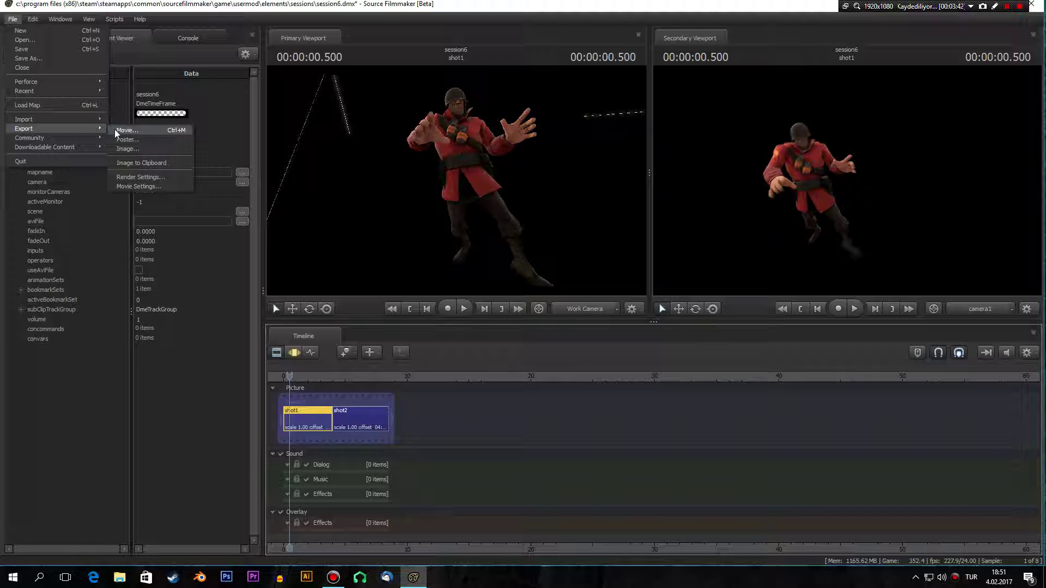
left_click(116, 133)
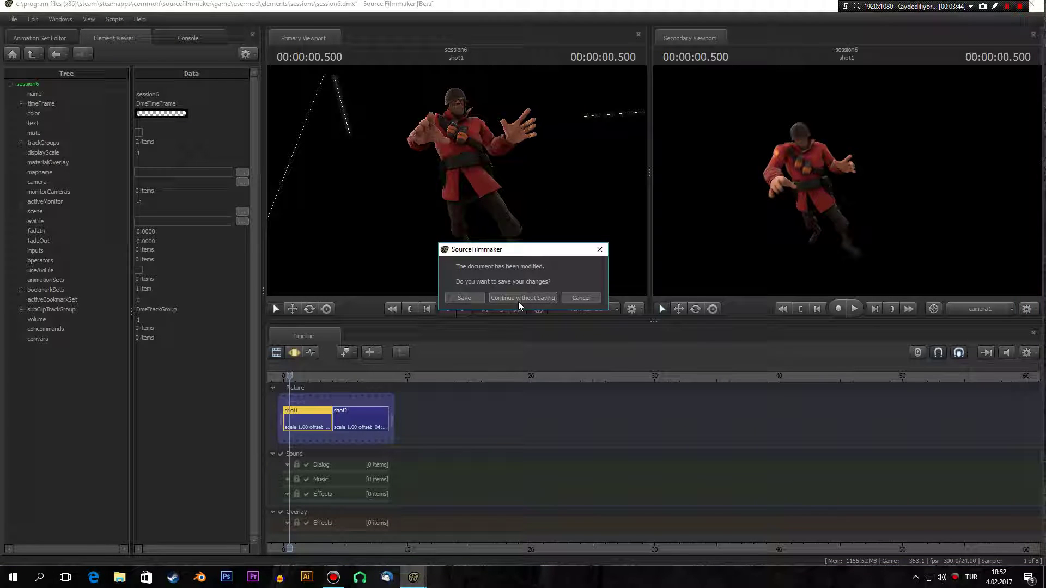
left_click(520, 298)
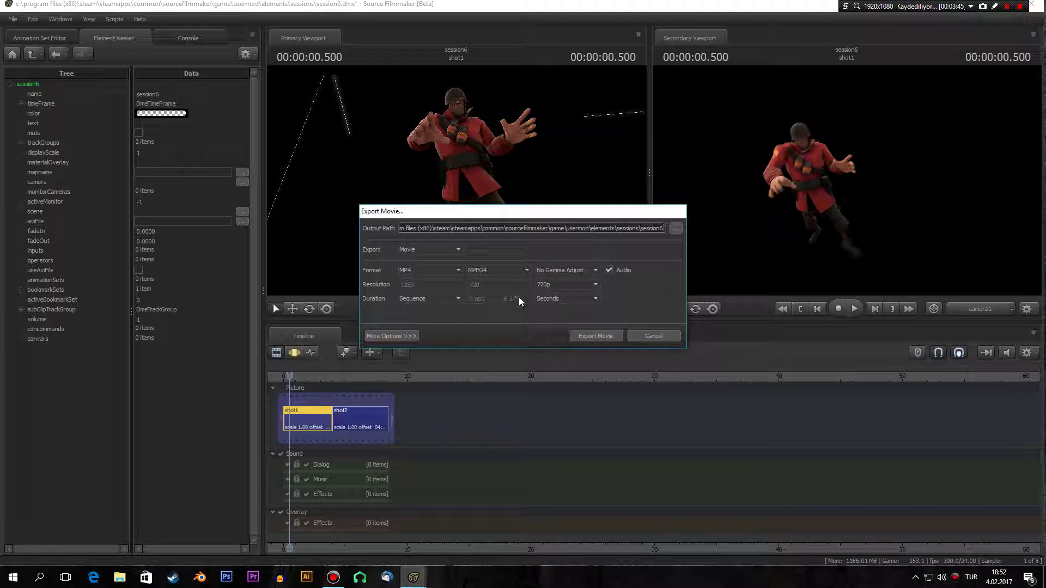
left_click(569, 285)
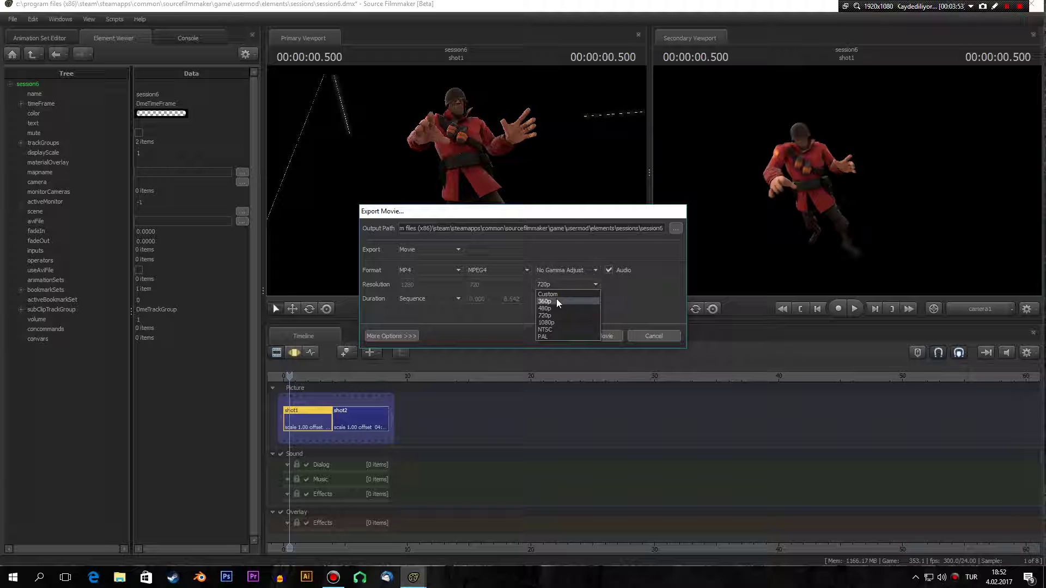
left_click(557, 301)
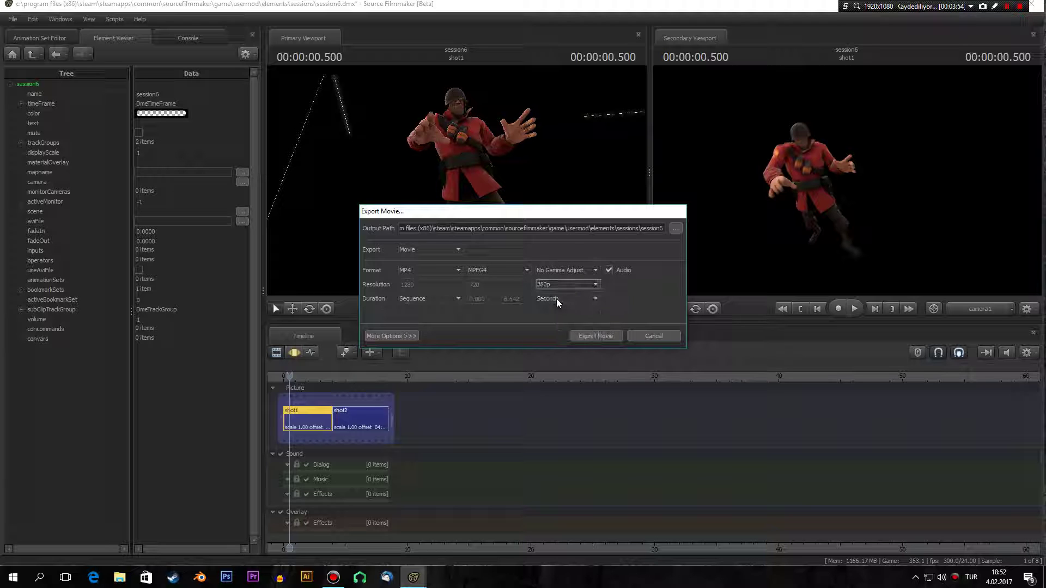
left_click(599, 338)
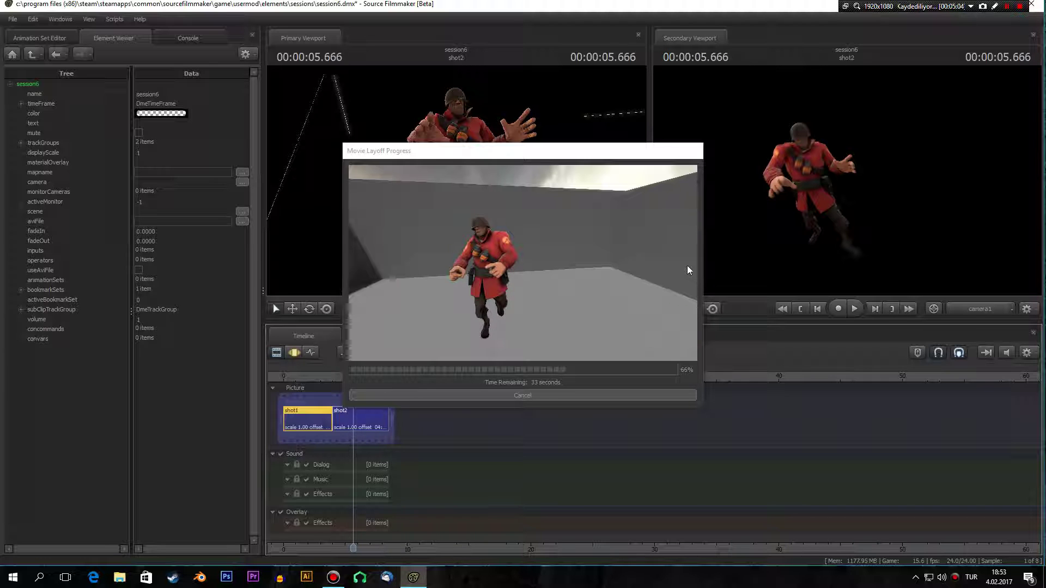
Step: Cancel the running movie export and move the playhead between shot1 and shot2 to compare their maps
left_click(518, 393)
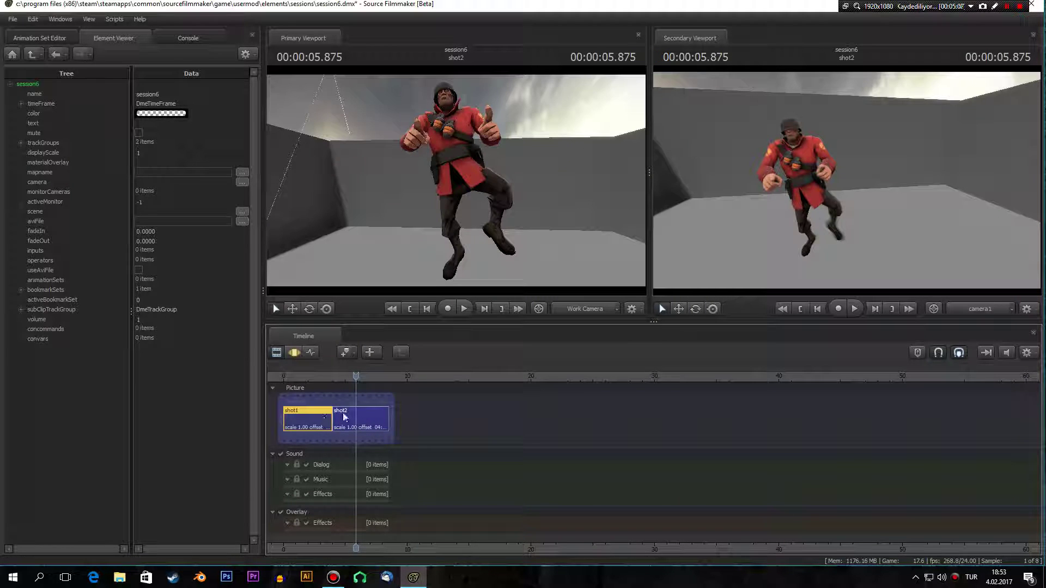
key("space")
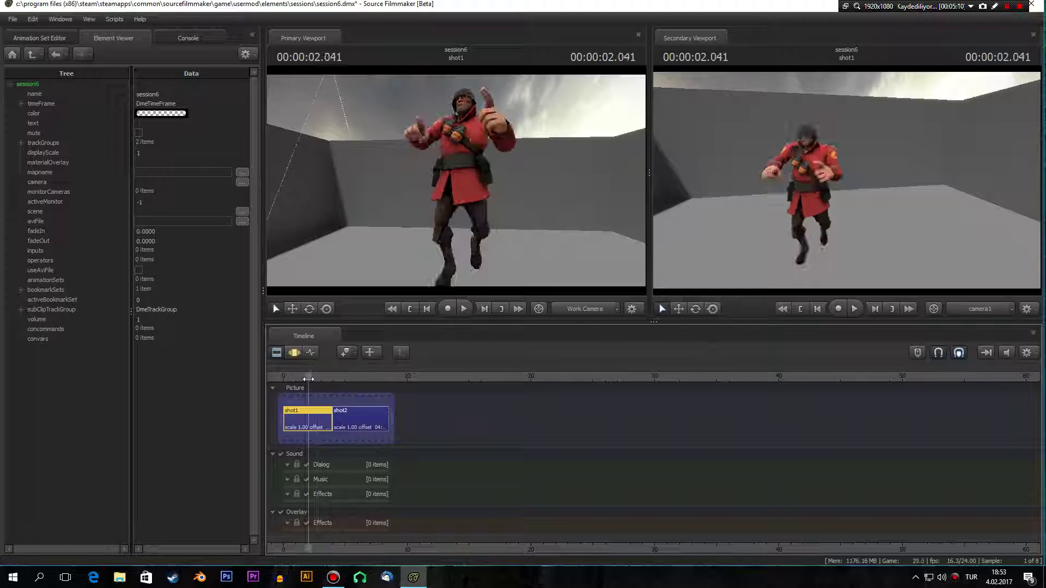
mouse_move(360, 378)
left_mouse_down()
mouse_move(309, 378)
mouse_move(381, 381)
mouse_move(301, 378)
mouse_move(361, 397)
mouse_move(320, 399)
mouse_move(364, 381)
left_mouse_up()
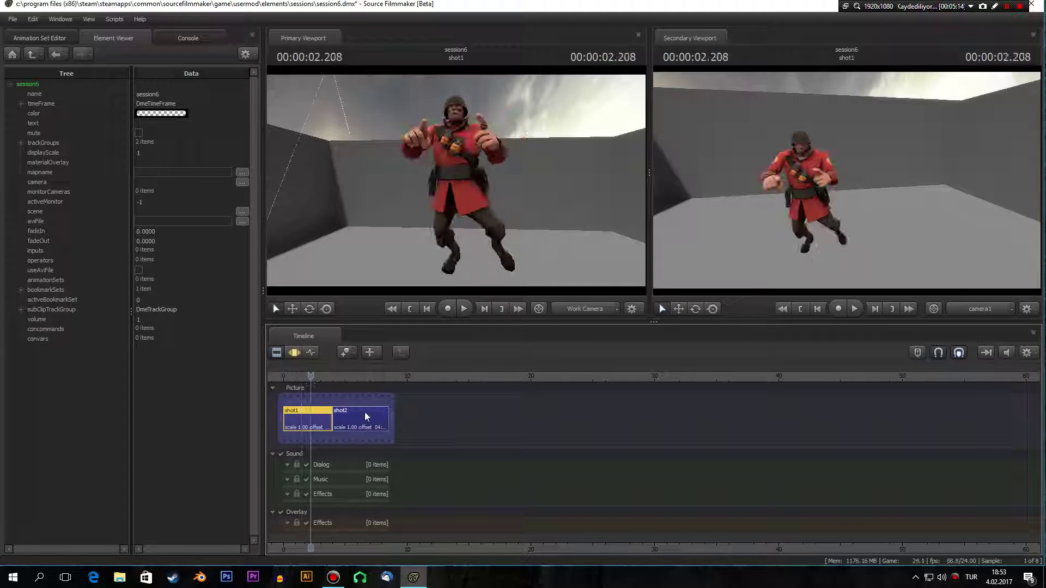
left_click(366, 417)
left_click(315, 417)
left_click(316, 381)
Step: Show shot2 in the Element Viewer to check its mapname attribute
left_click(349, 426)
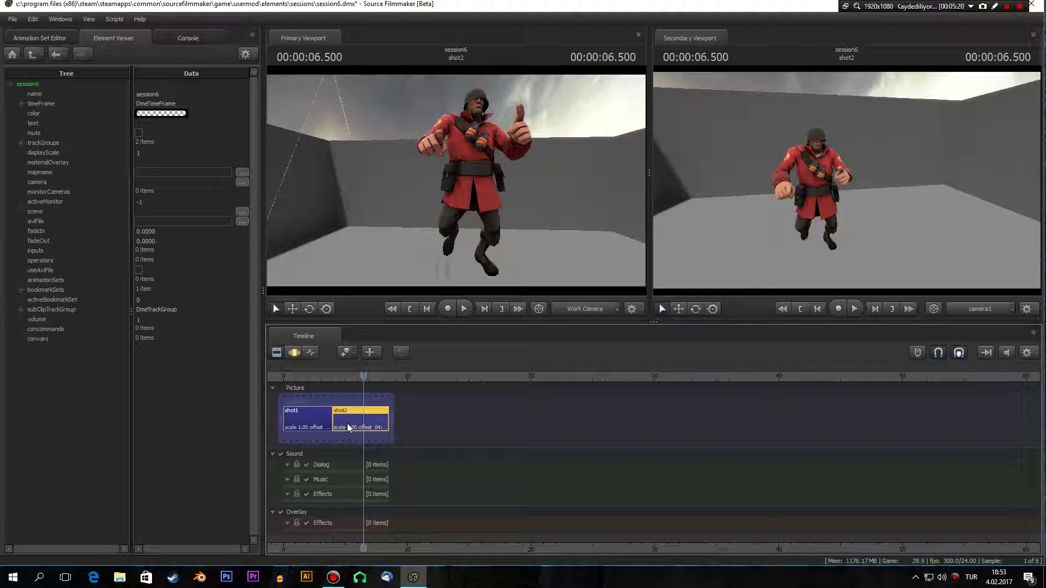
right_click(349, 426)
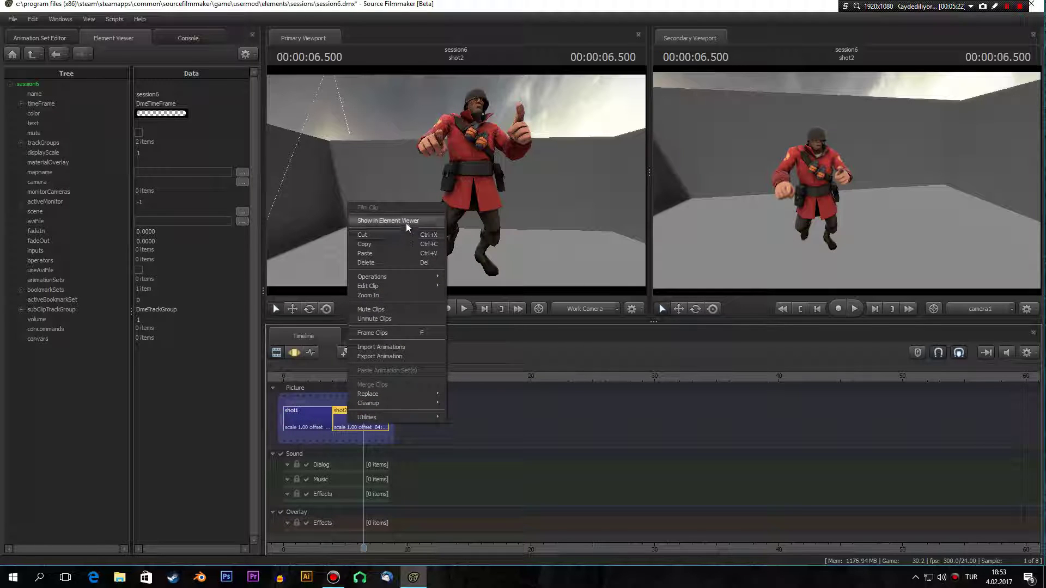
left_click(392, 221)
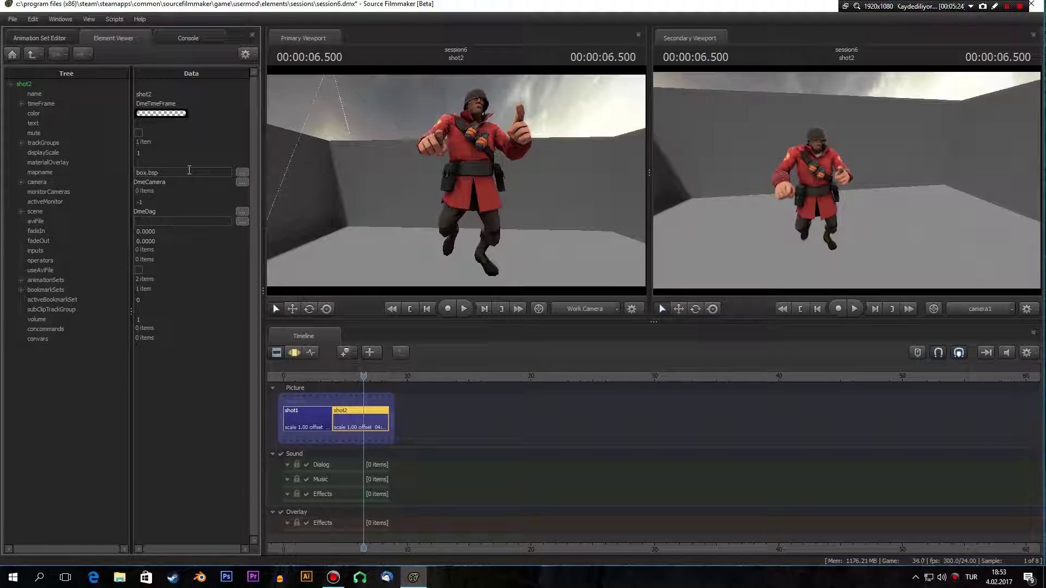
Step: Show shot1 in the Element Viewer and assign the map stage.bsp to its mapname attribute
left_click(300, 418)
right_click(301, 418)
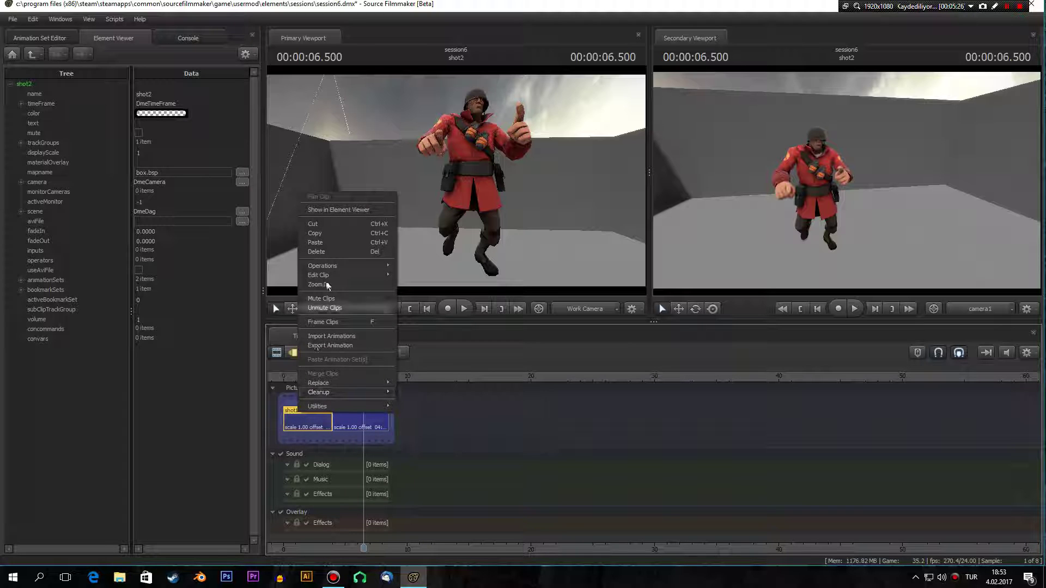
left_click(330, 210)
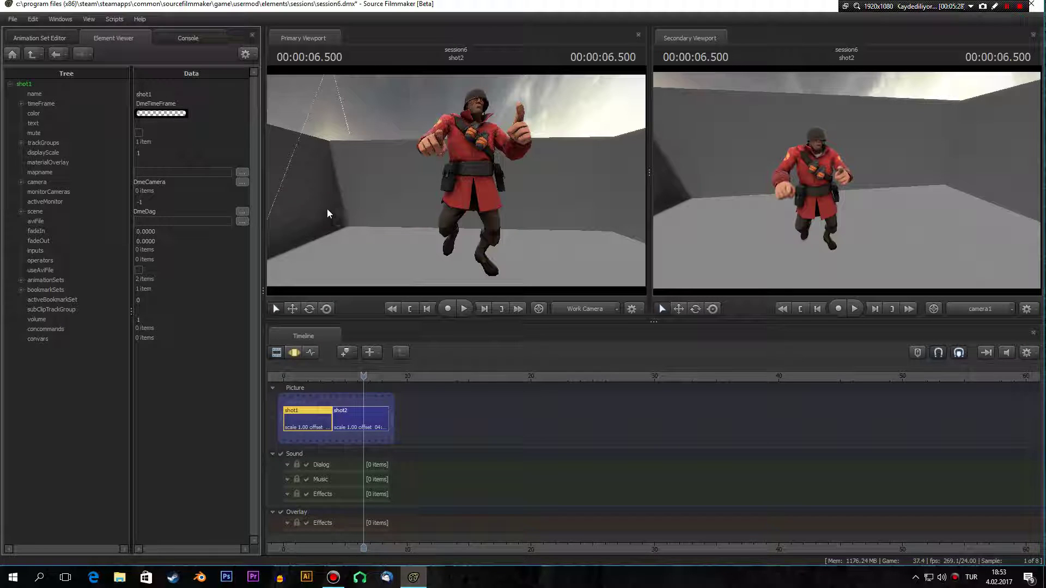
left_click(185, 171)
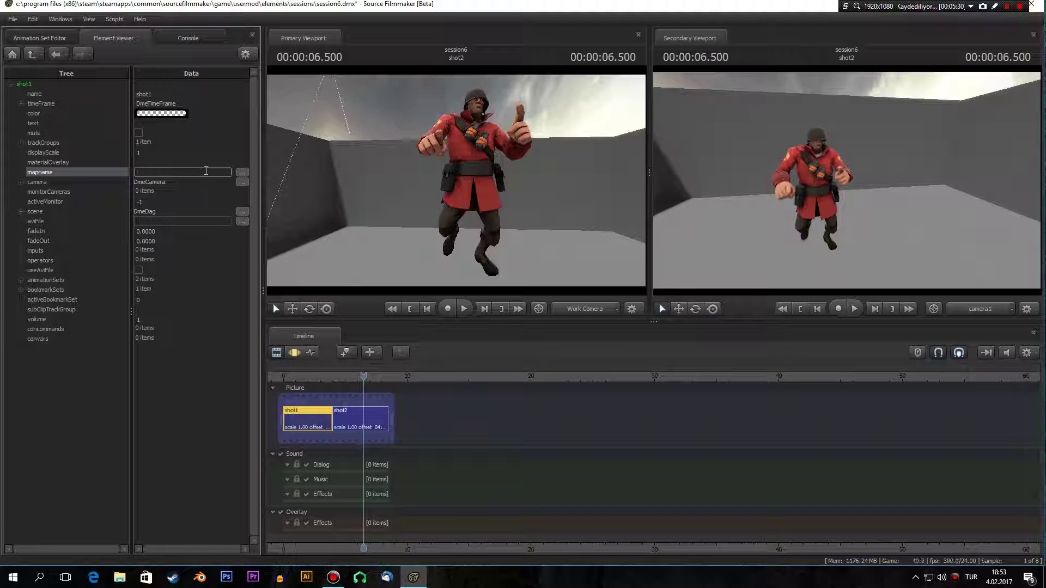
left_click(241, 172)
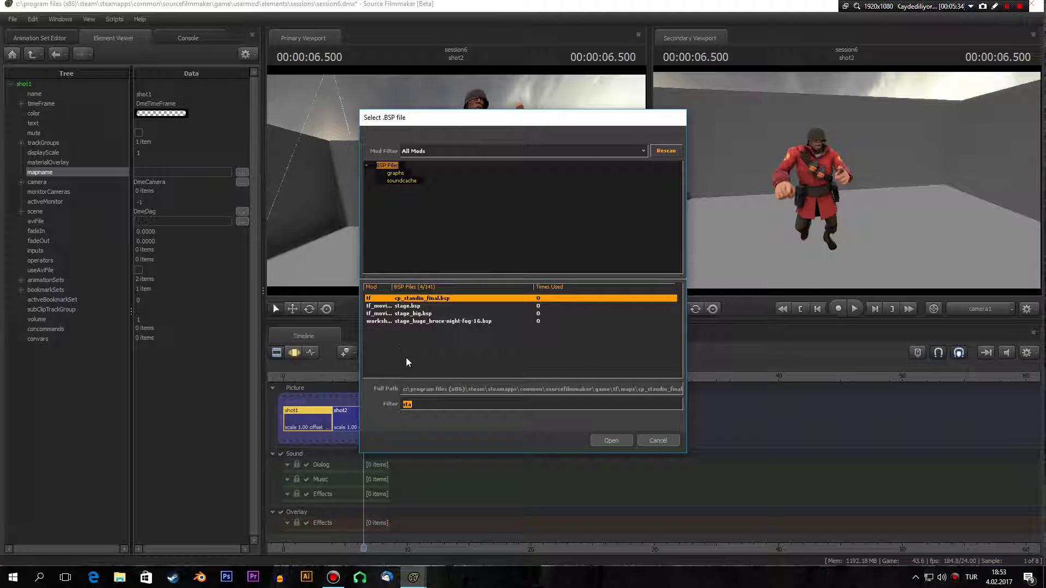
left_click(398, 306)
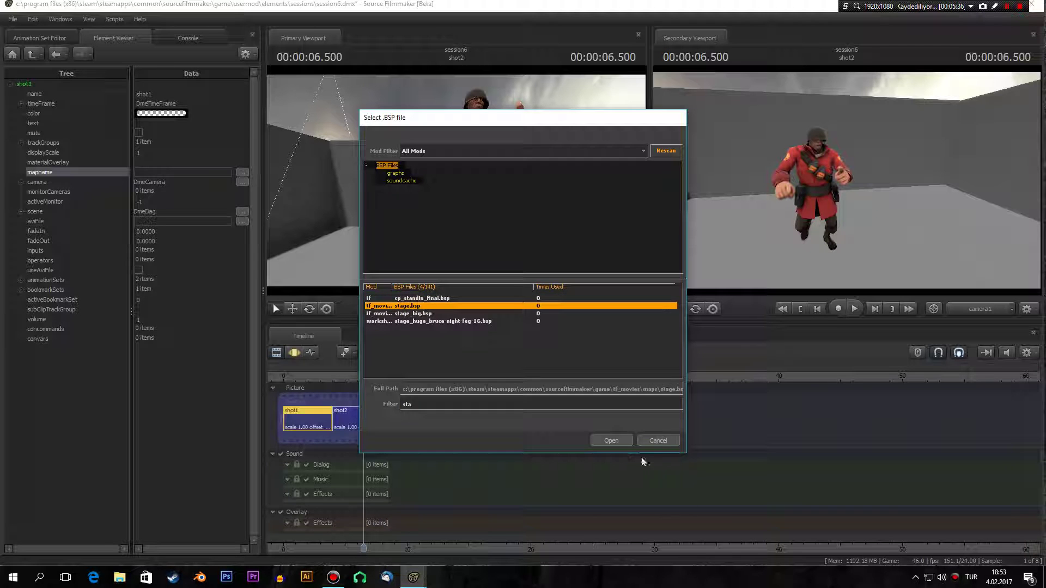
left_click(611, 441)
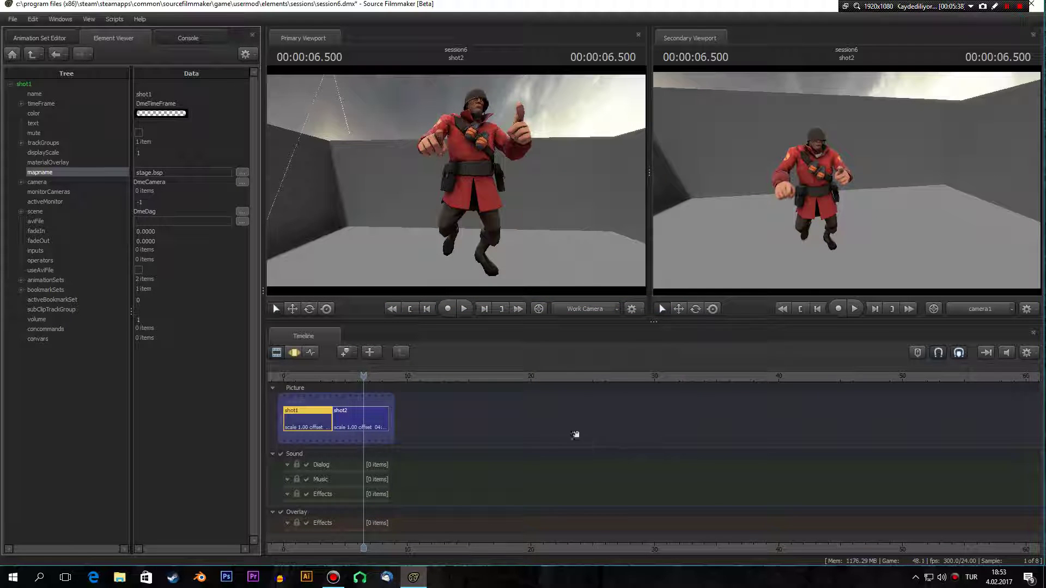
Step: Move the playhead to about 1.4 seconds in shot1 and look around the scene with the work camera
left_click_drag(358, 375, 301, 378)
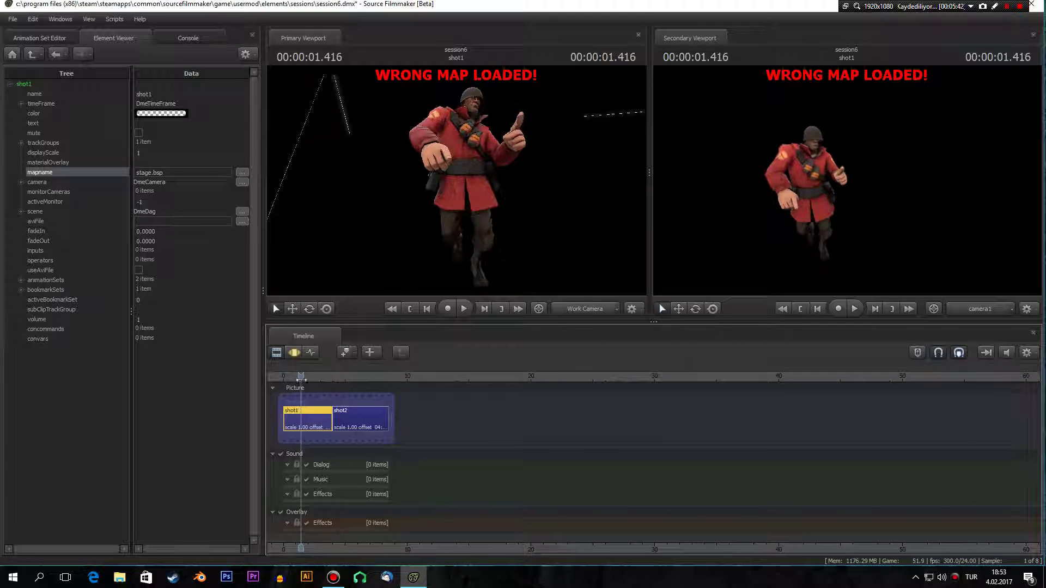
mouse_move(456, 180)
left_mouse_down()
mouse_move(424, 182)
mouse_move(457, 186)
left_mouse_up()
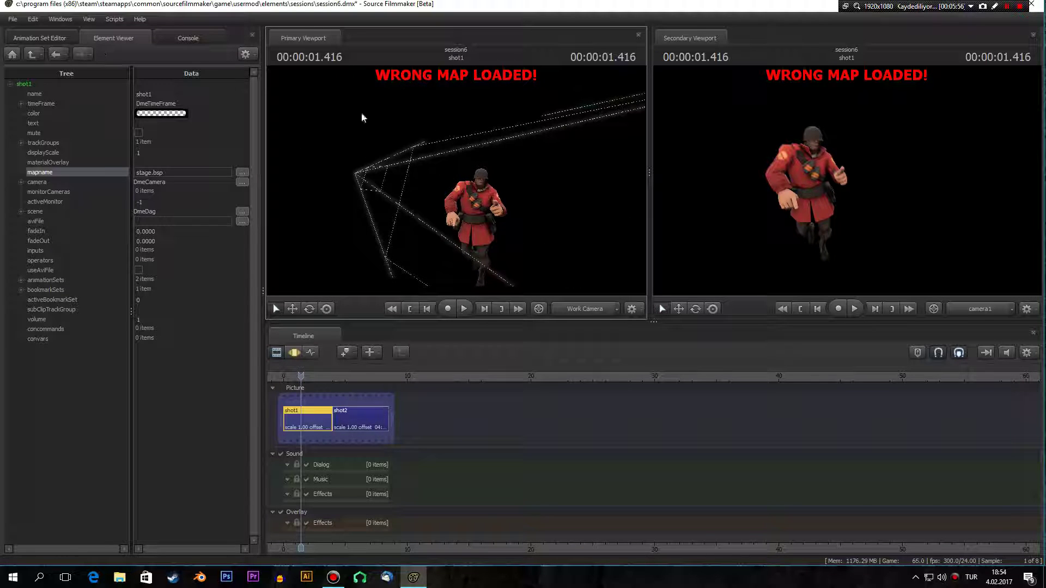
left_click_drag(362, 117, 327, 143)
Step: Export the whole sequence again as a 360p MP4 movie with audio, without saving the session
left_click(12, 19)
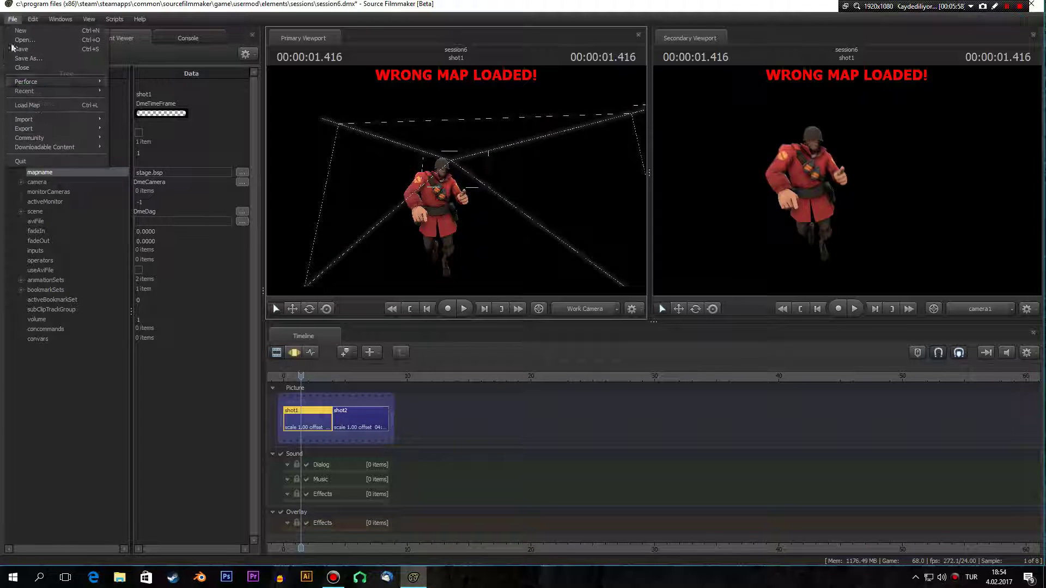
mouse_move(54, 126)
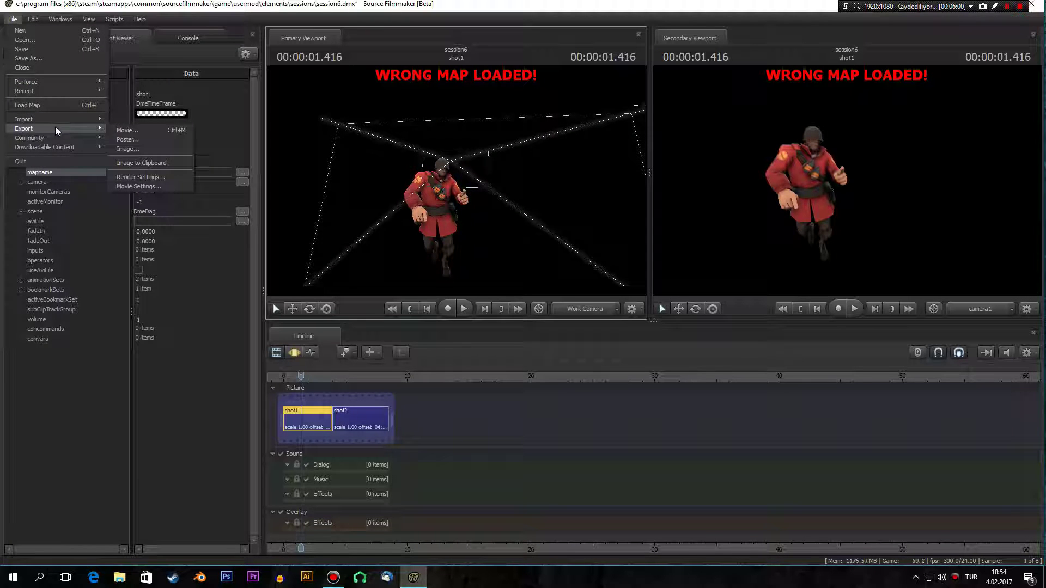
left_click(158, 132)
left_click(524, 295)
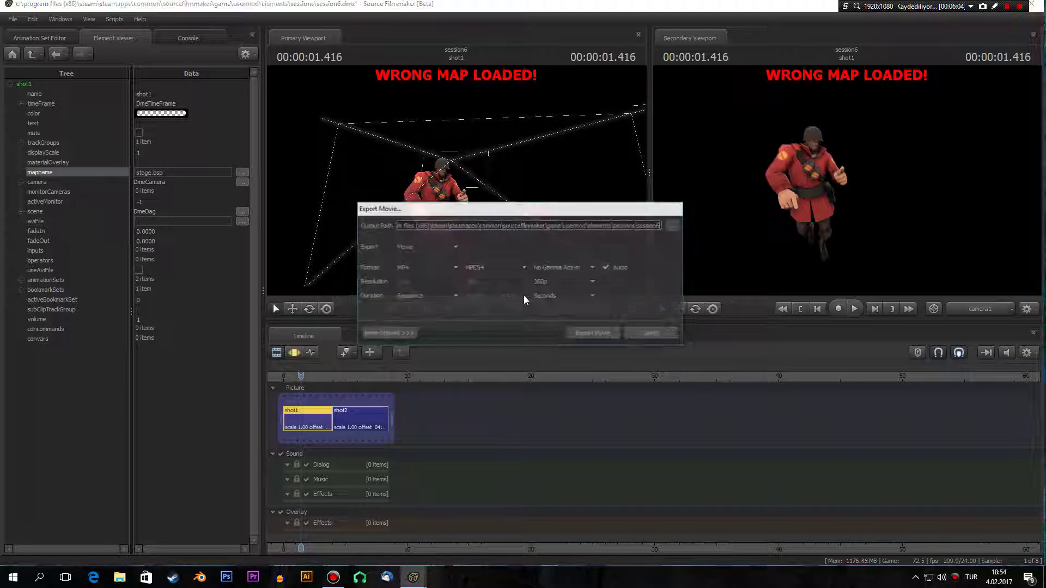
left_click(591, 336)
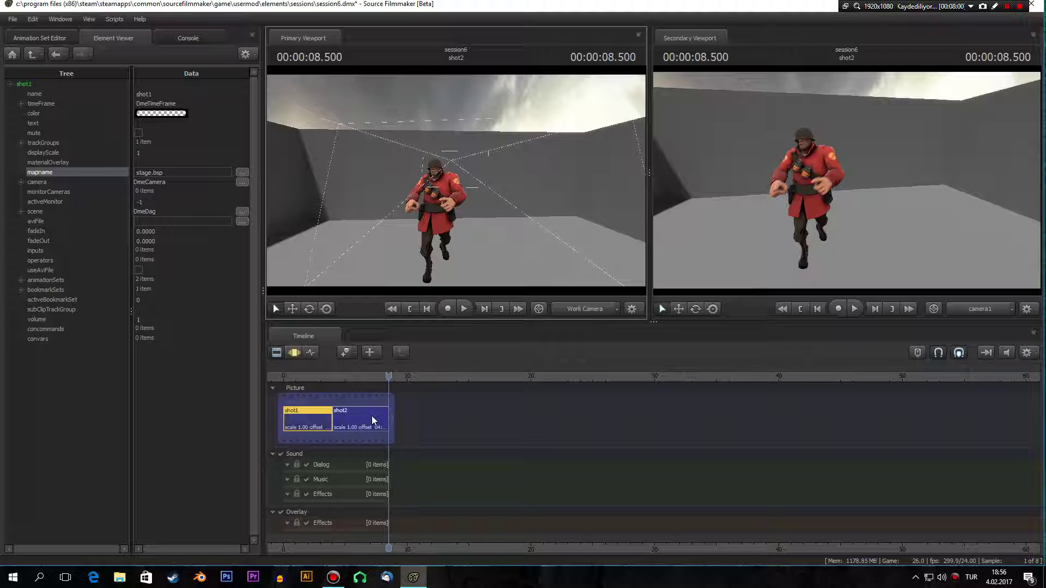
Step: Minimize Source Filmmaker and open drive E in File Explorer
mouse_move(368, 425)
left_click_drag(832, 5, 790, 64)
left_click(975, 65)
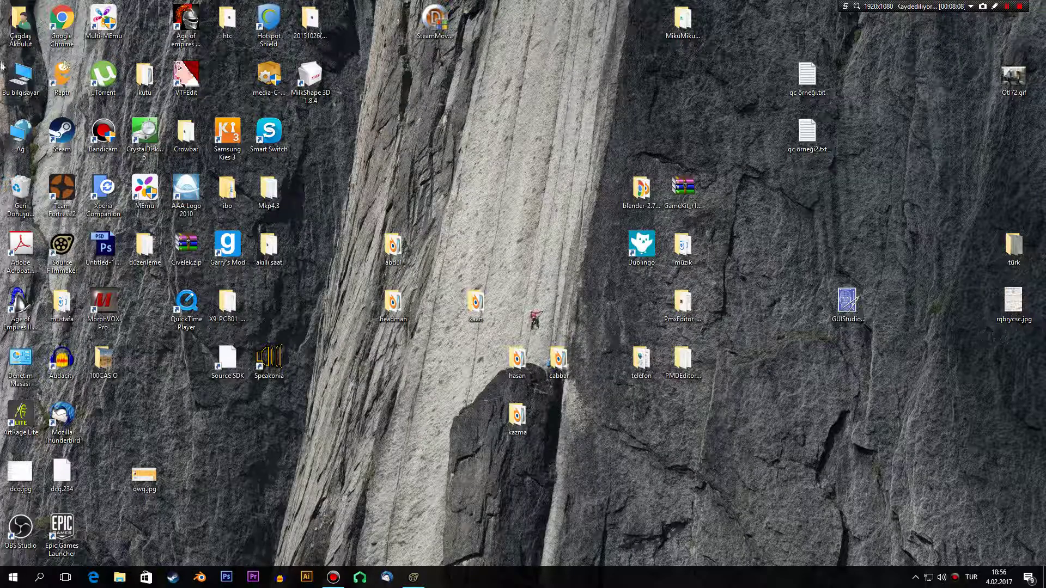
double_click(12, 81)
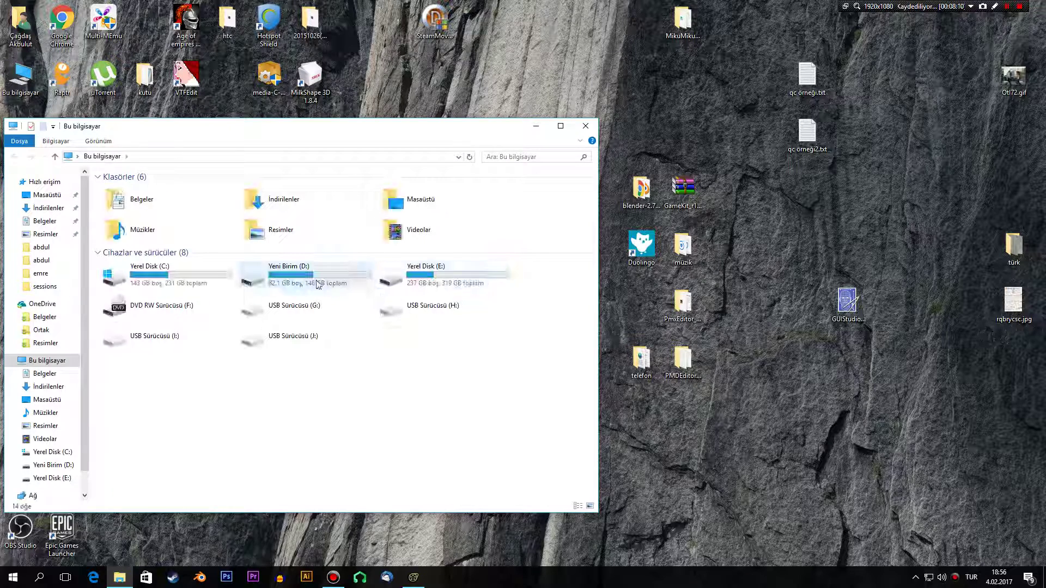
left_click(297, 278)
double_click(425, 283)
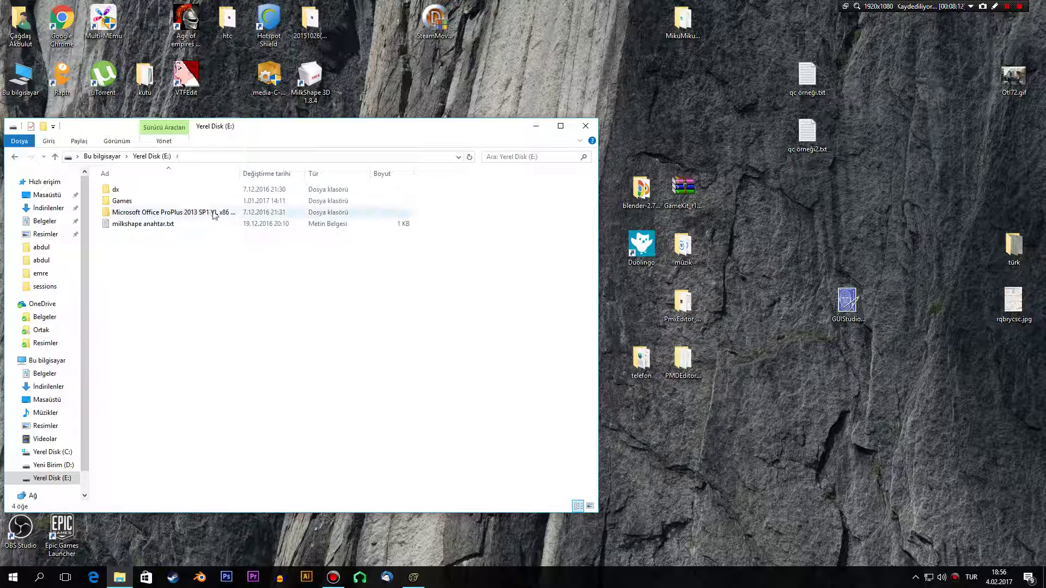
Step: Open the folder Games\steamapps\common\SourceFilmmaker\game\usermod\elements\sessions on drive E
double_click(180, 197)
double_click(175, 190)
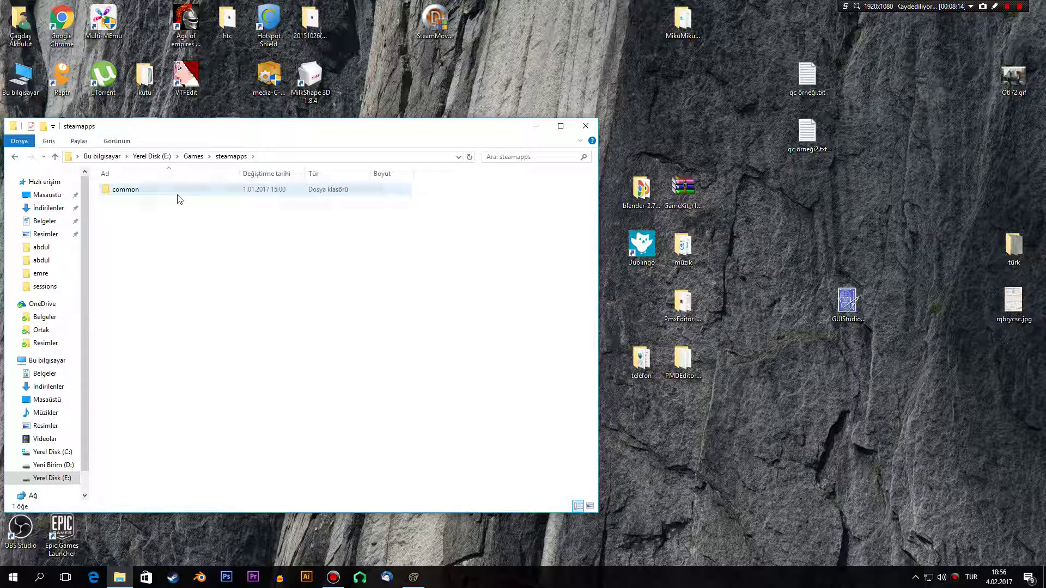
double_click(175, 191)
double_click(155, 247)
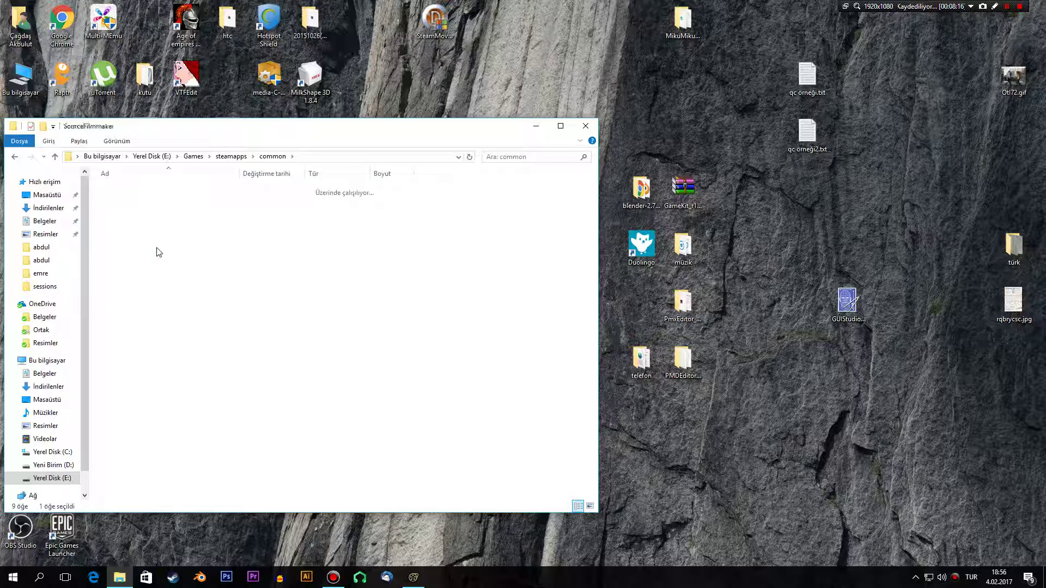
double_click(147, 204)
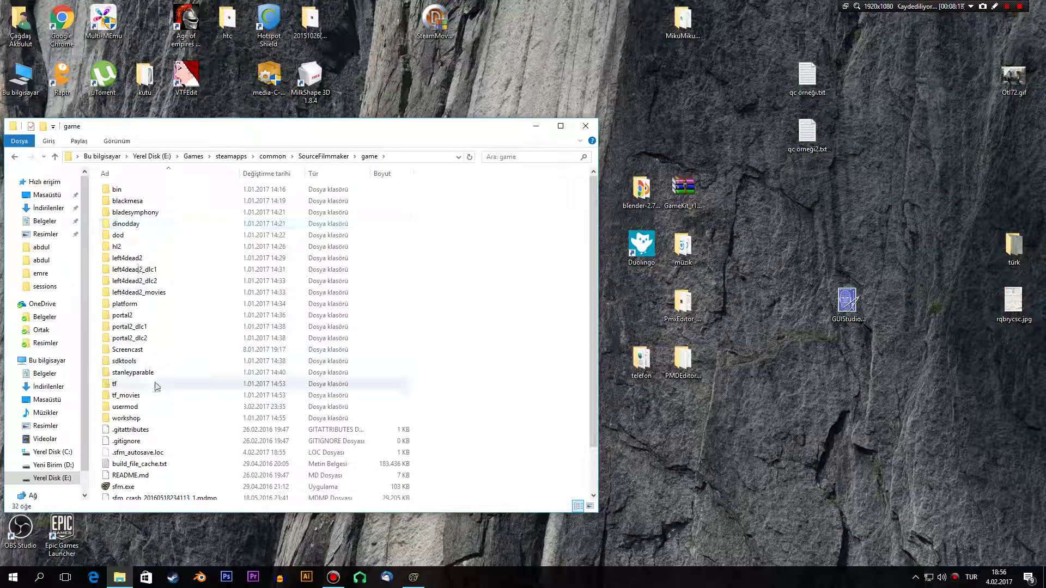
left_click(141, 410)
double_click(140, 409)
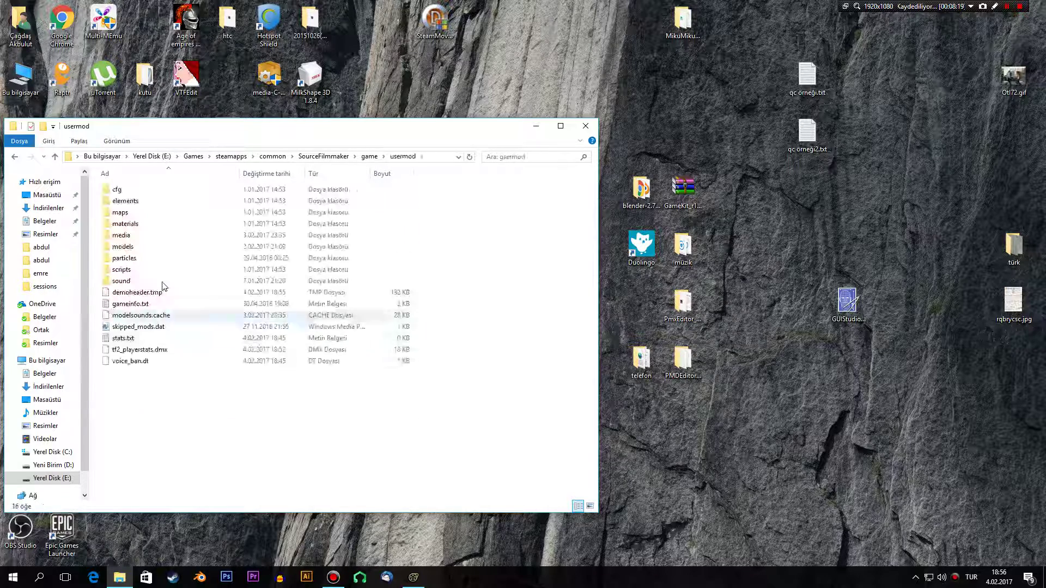
double_click(145, 201)
double_click(142, 192)
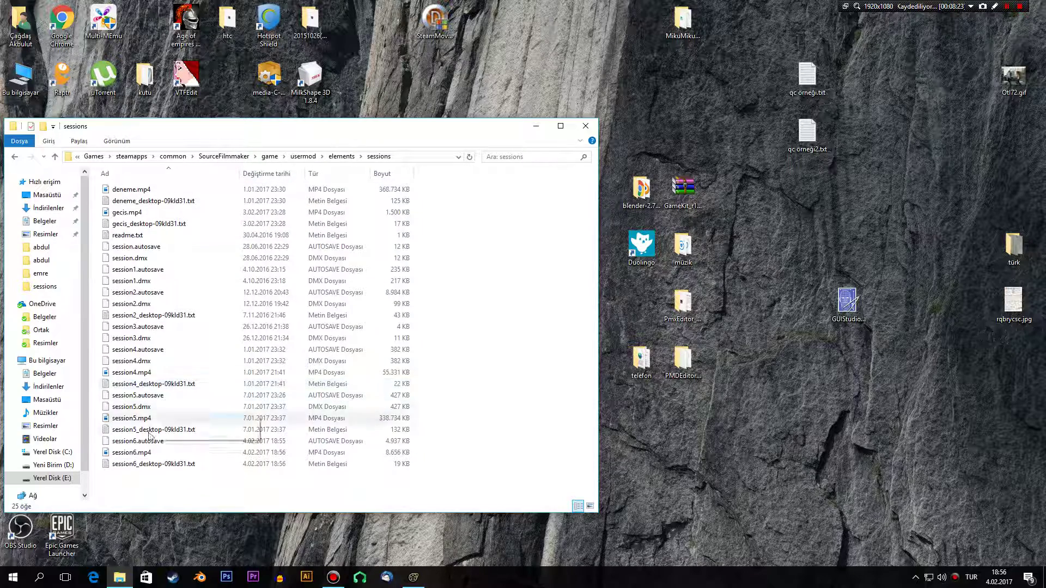
Step: Play the exported movie session6.mp4 to check both maps, and close the video player
double_click(143, 453)
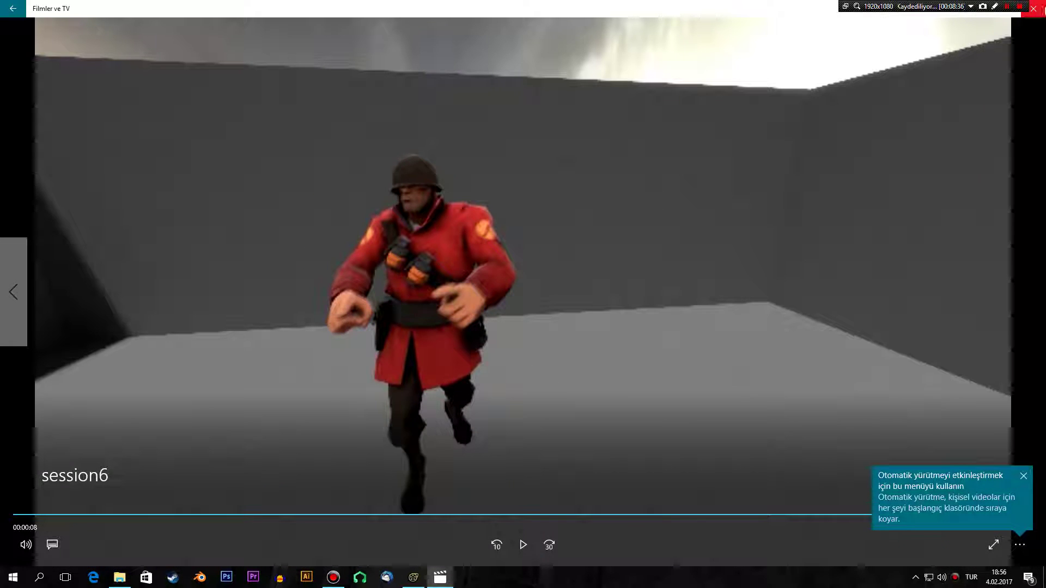
left_click(1033, 9)
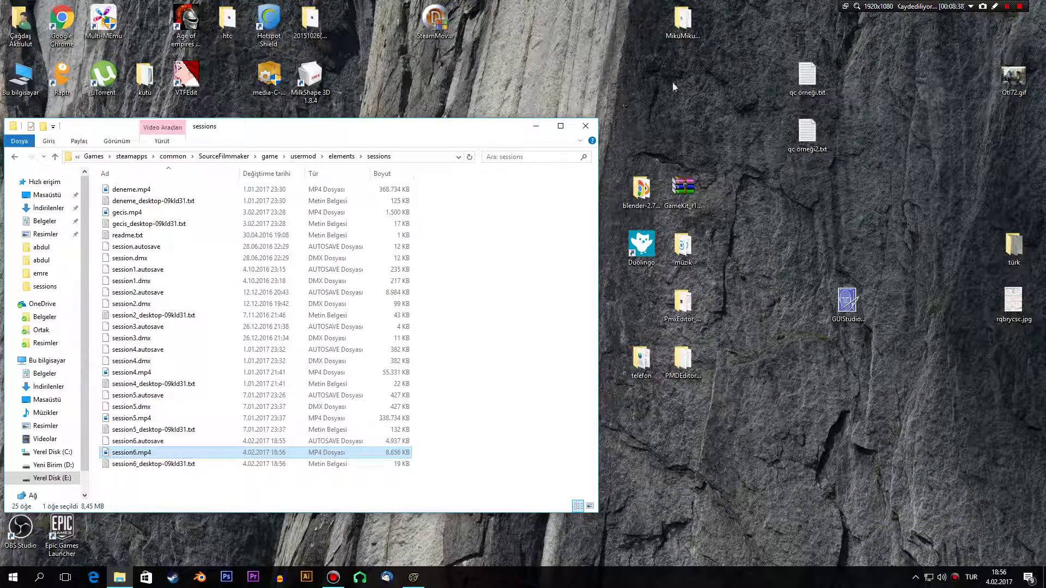